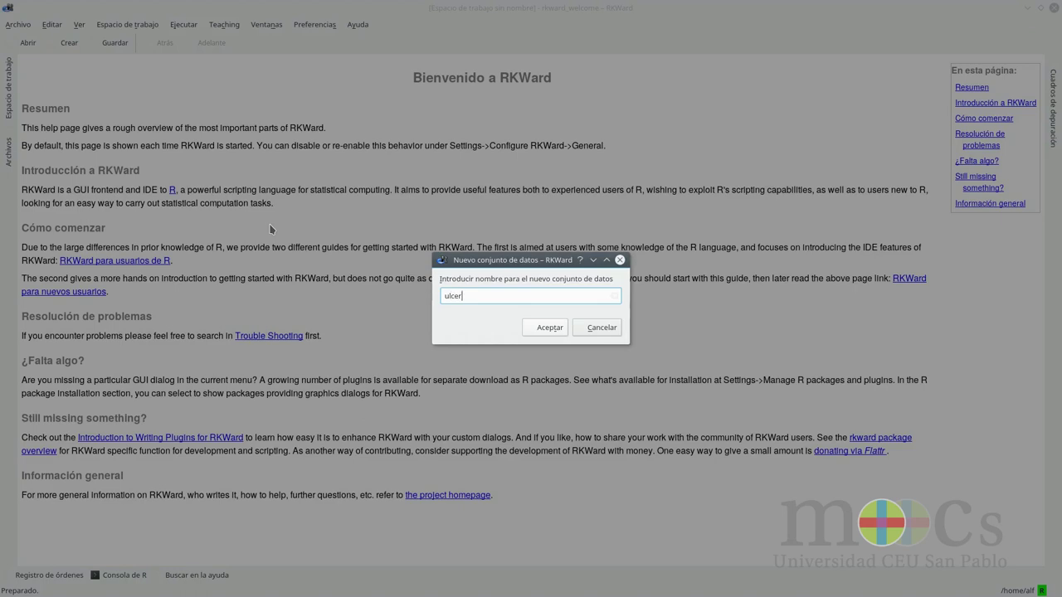
Create the new dataset ulceras and name its first two variables grupo and ulcera
left_click(552, 330)
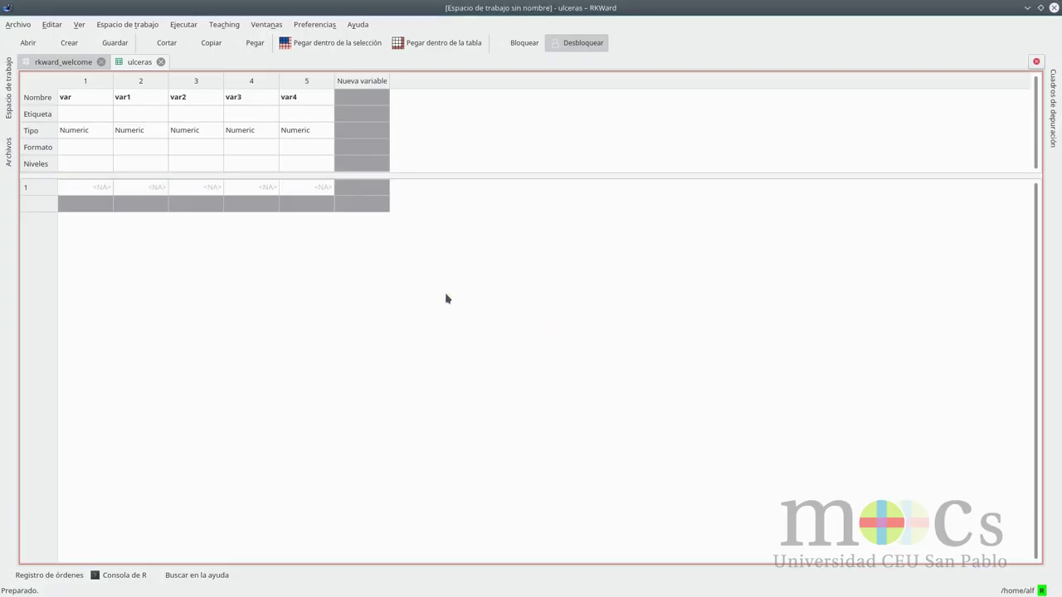
left_click(93, 103)
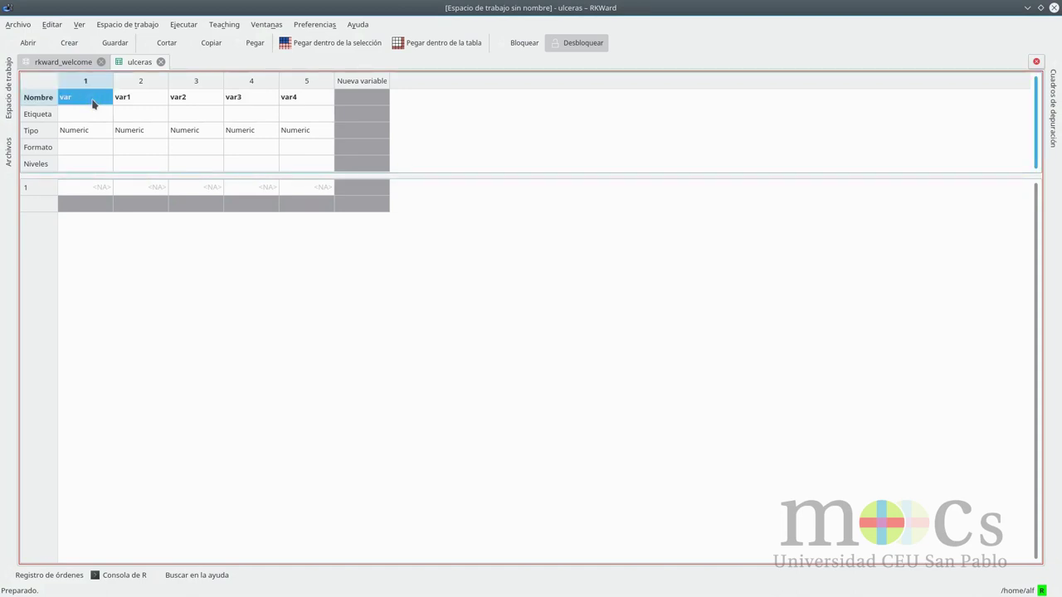
type("grupo")
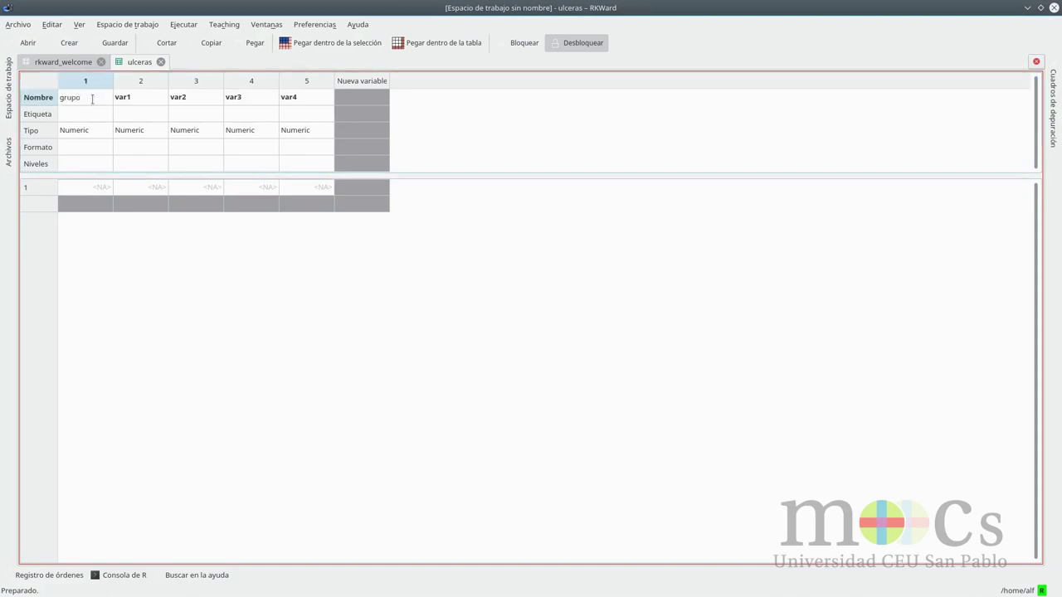
left_click(148, 98)
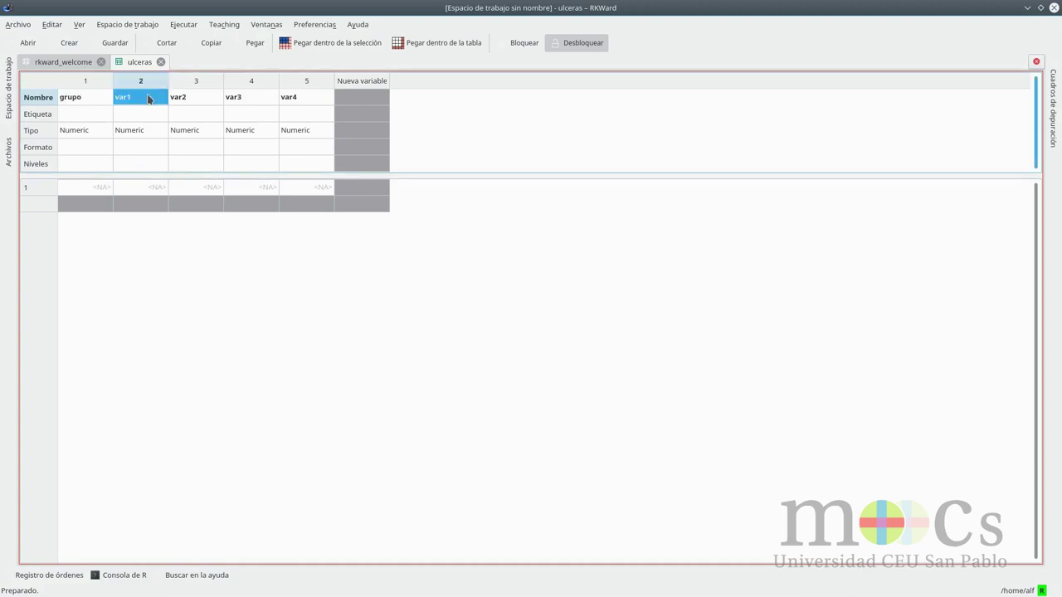
type("ulcera")
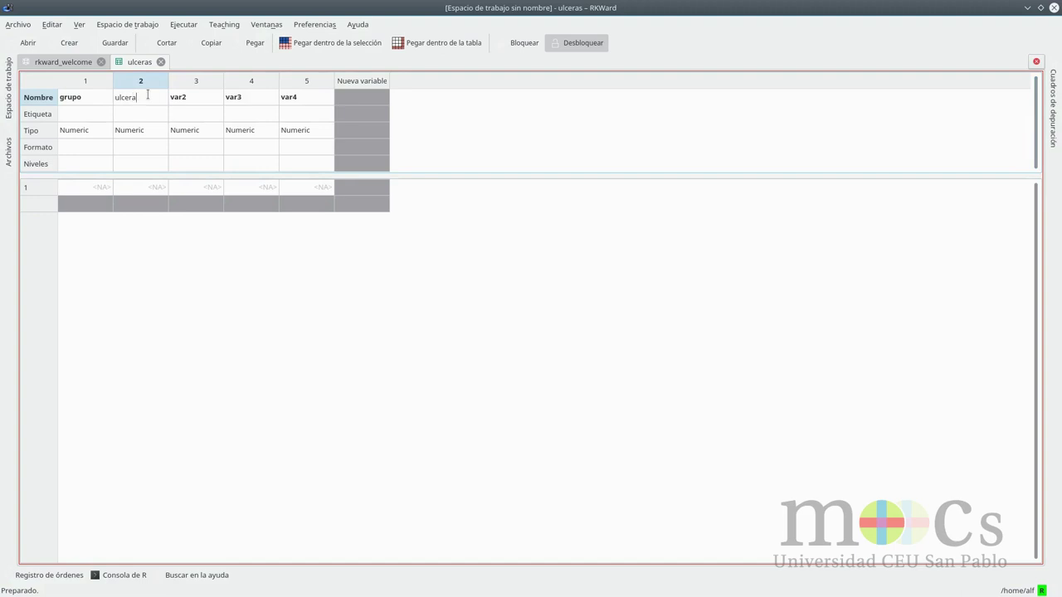
Set the type of the grupo and ulcera variables to Factor
left_click(96, 130)
left_click(94, 130)
left_click(95, 131)
left_click(96, 162)
left_click(148, 131)
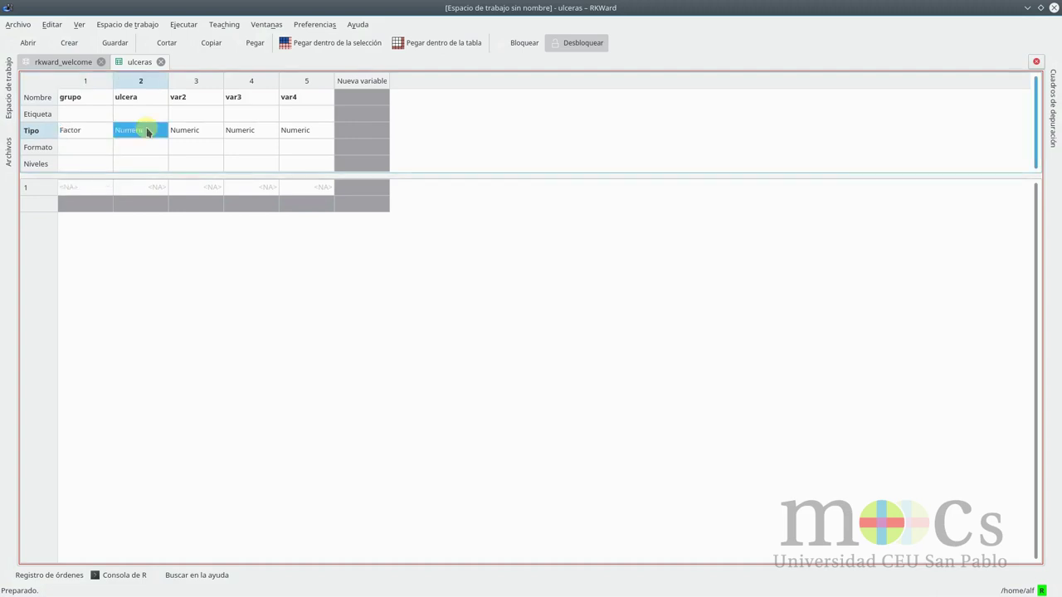
left_click(147, 131)
left_click(142, 162)
Define the levels of the grupo variable as 0, A, B and AB, in that order
left_click(82, 161)
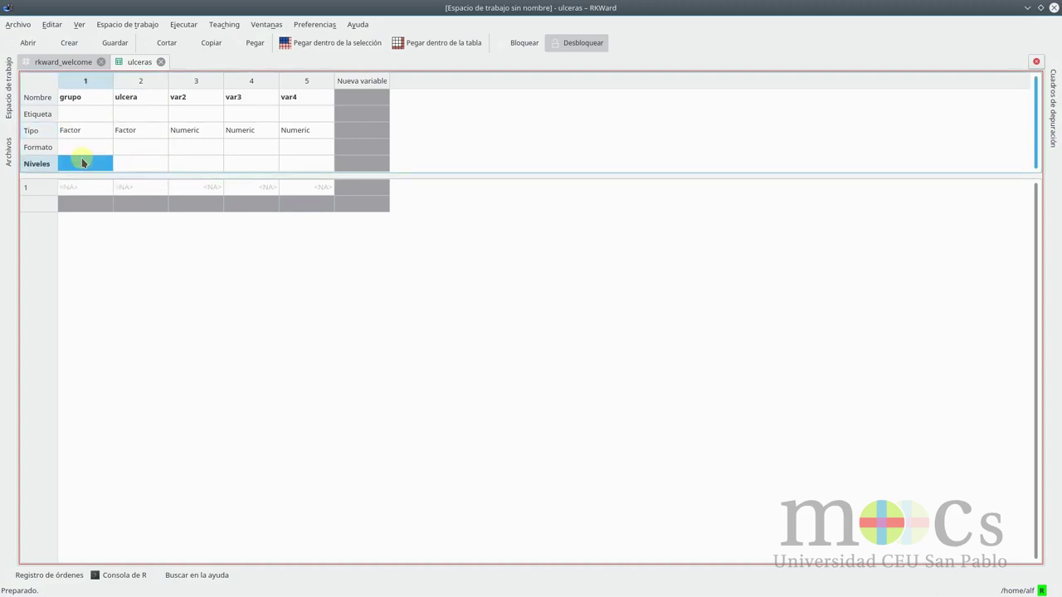
left_click(82, 161)
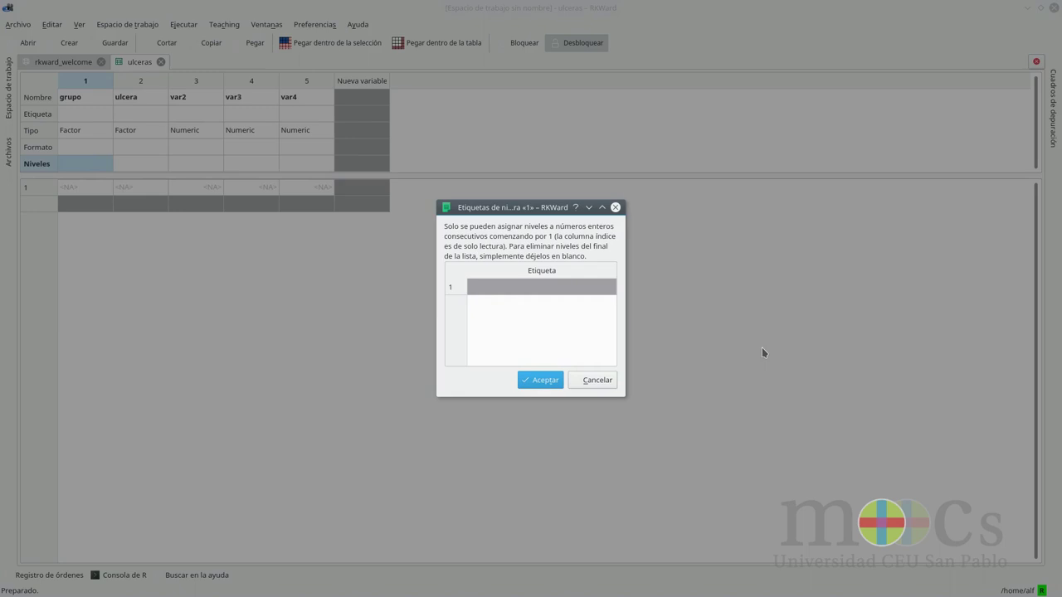
left_click(514, 288)
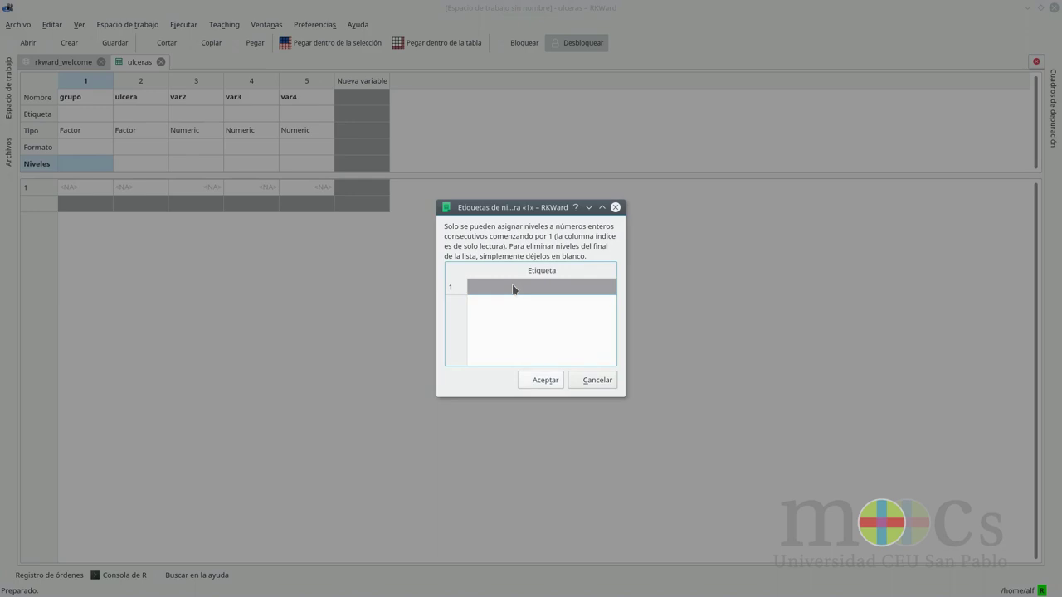
type("0")
key("Return")
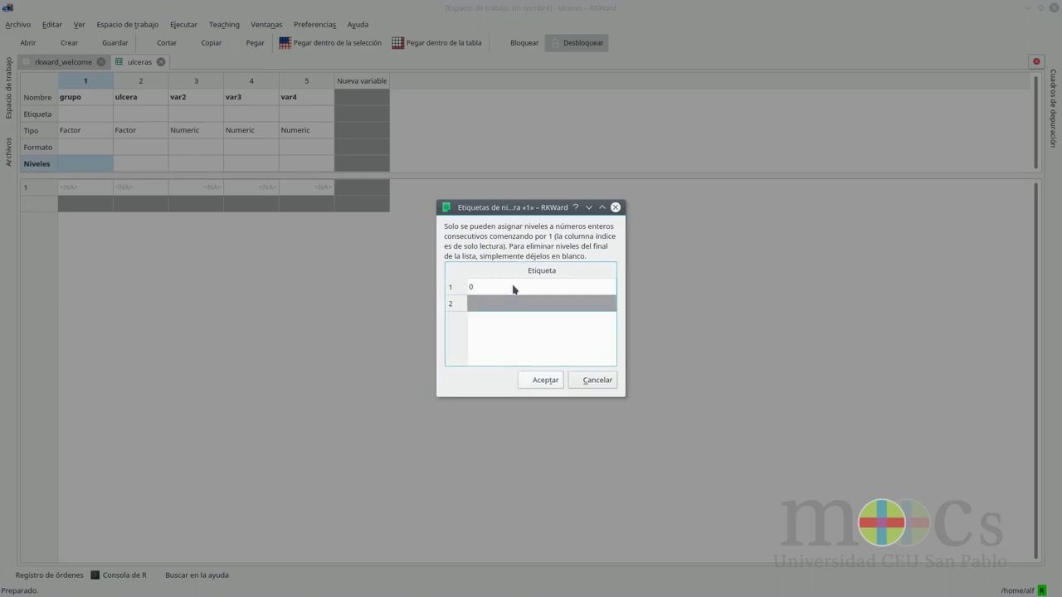
type("A")
key("Return")
type("B")
key("Return")
type("AB")
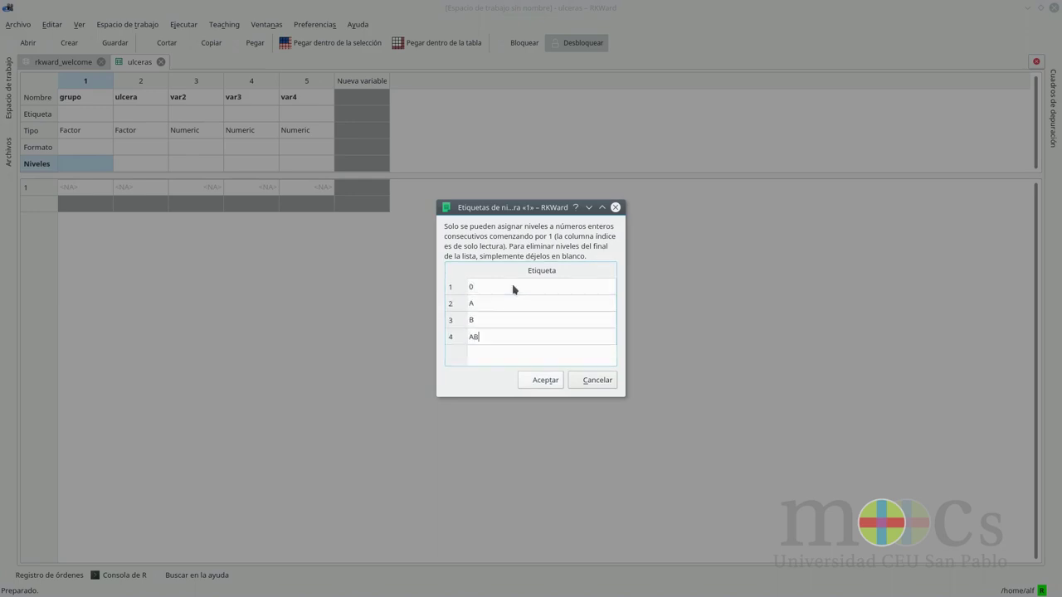
left_click(540, 380)
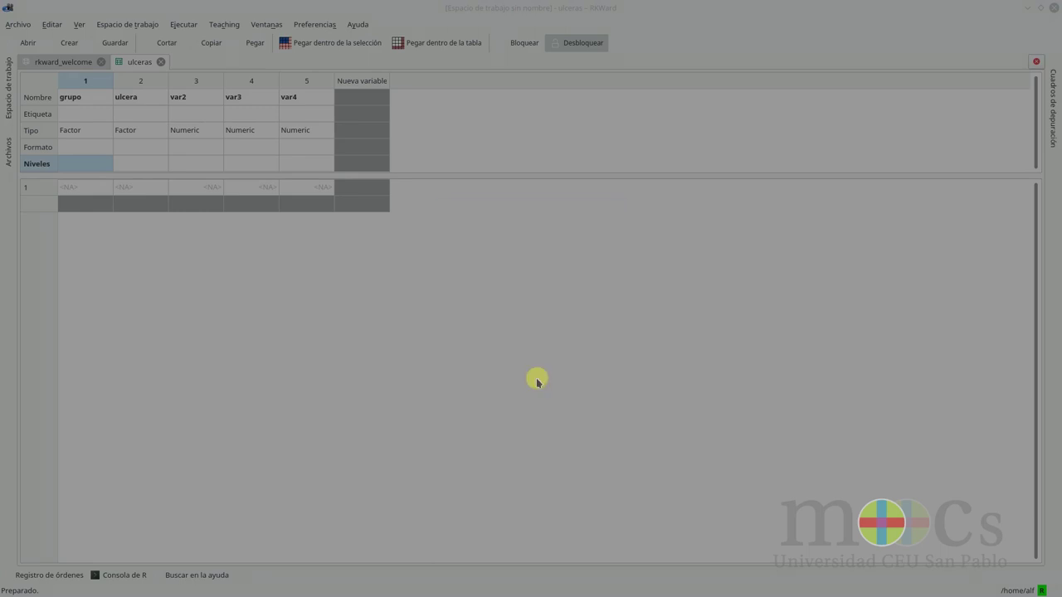
Define the levels of the ulcera variable as Si and No, in that order
double_click(139, 163)
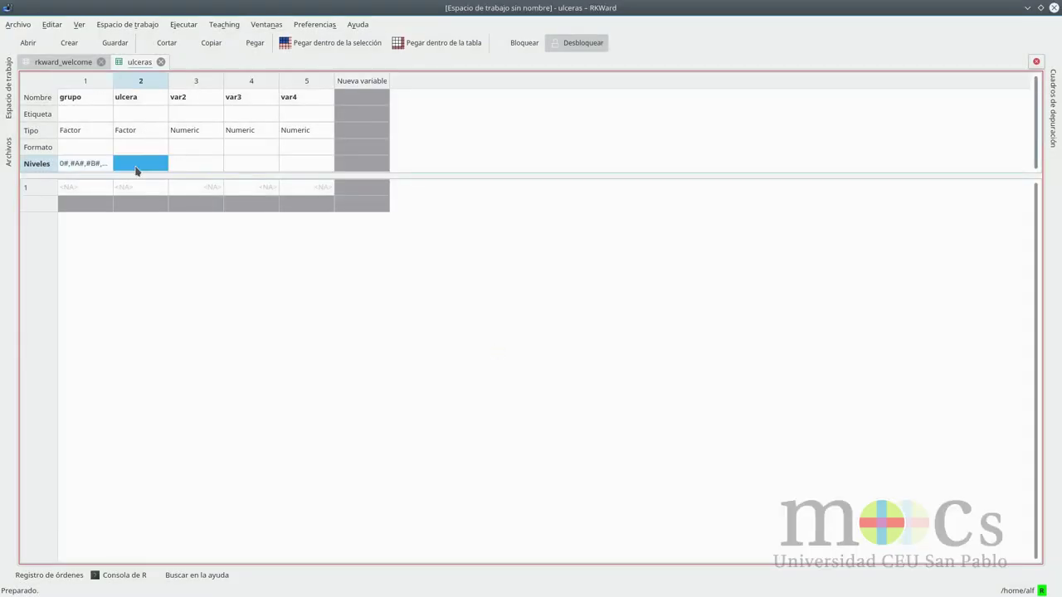
left_click(511, 287)
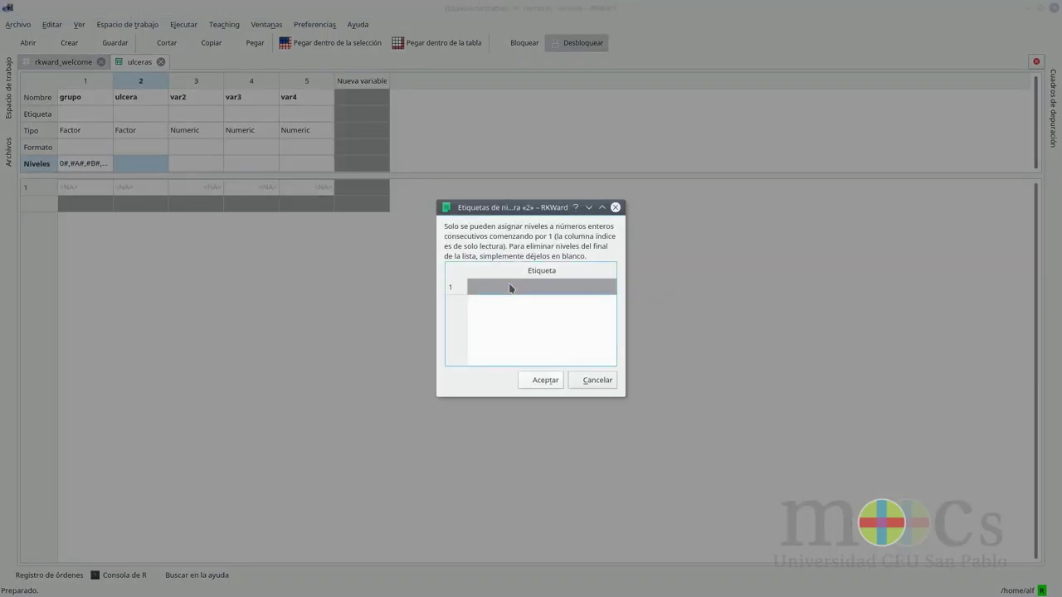
type("Si")
key("Return")
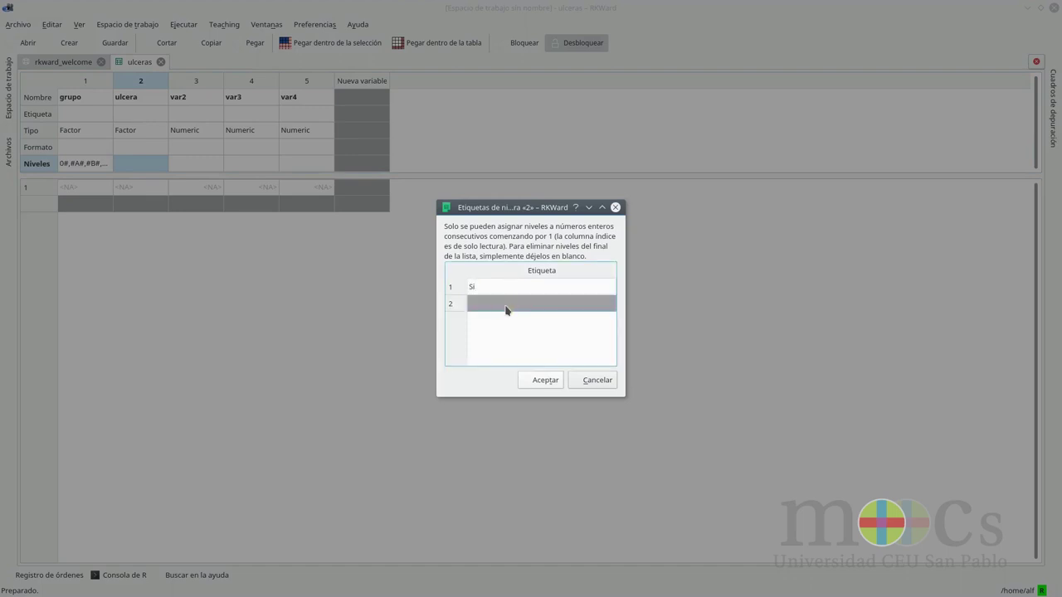
type("No")
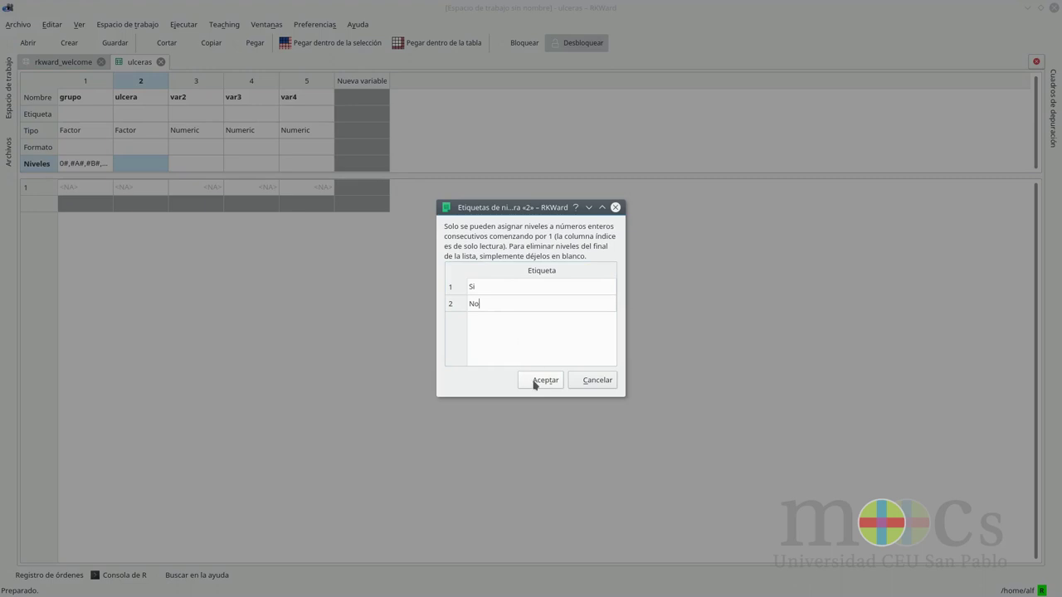
left_click(541, 380)
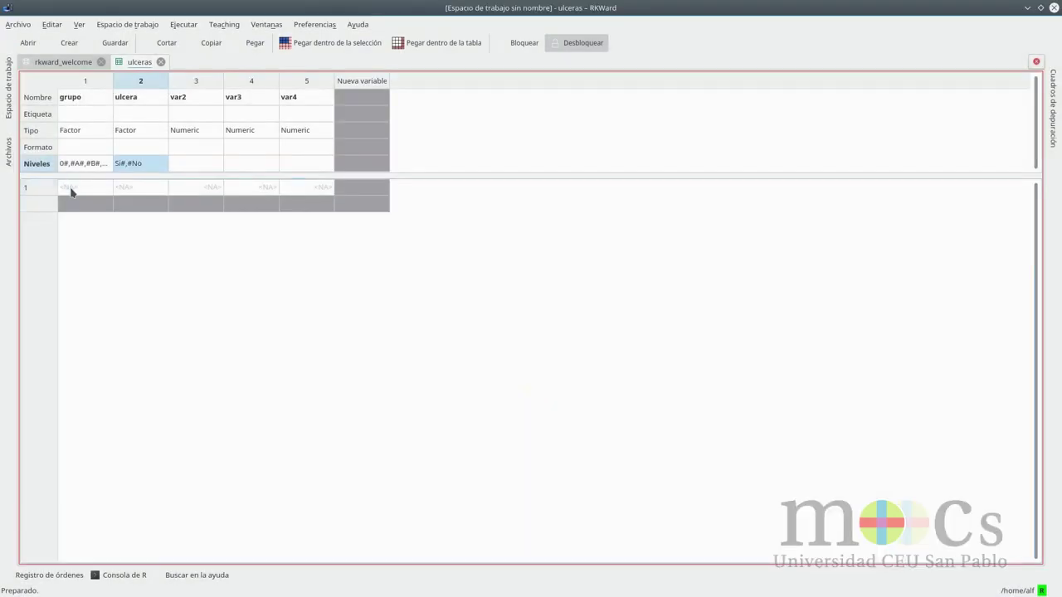
Rename the third variable of the dataset as Frecuencia
left_click(71, 188)
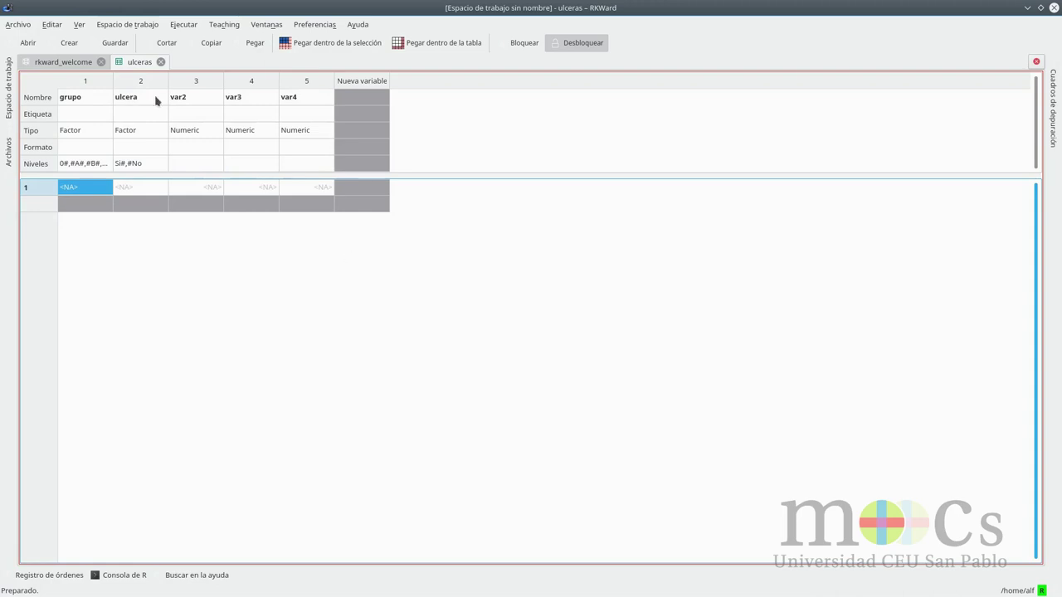
double_click(191, 102)
type("Frecuencia")
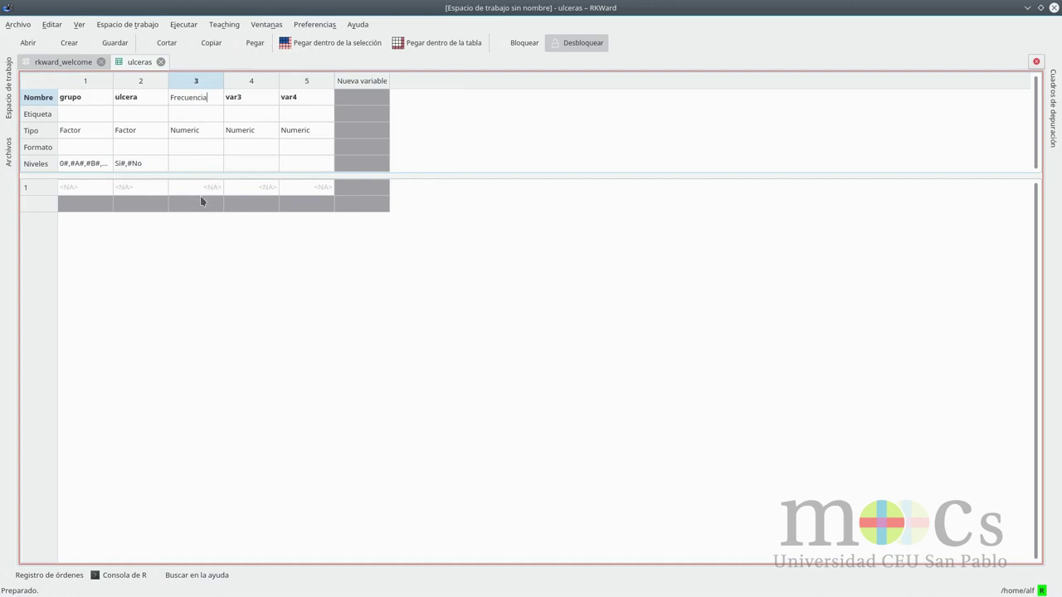
Fill the first data row with grupo 0, ulcera Si and Frecuencia 911
left_click(97, 188)
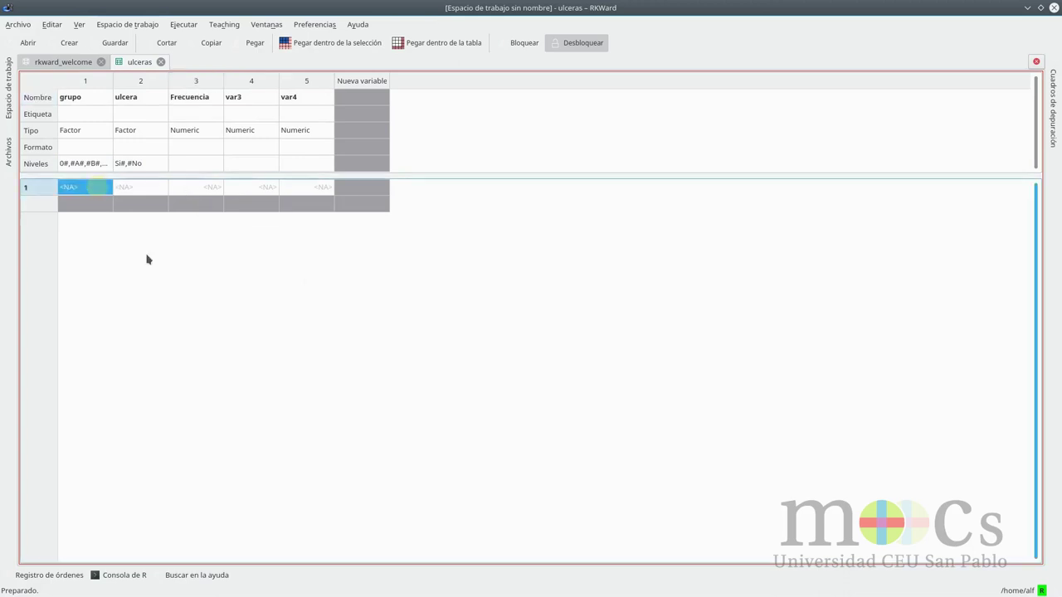
type("0")
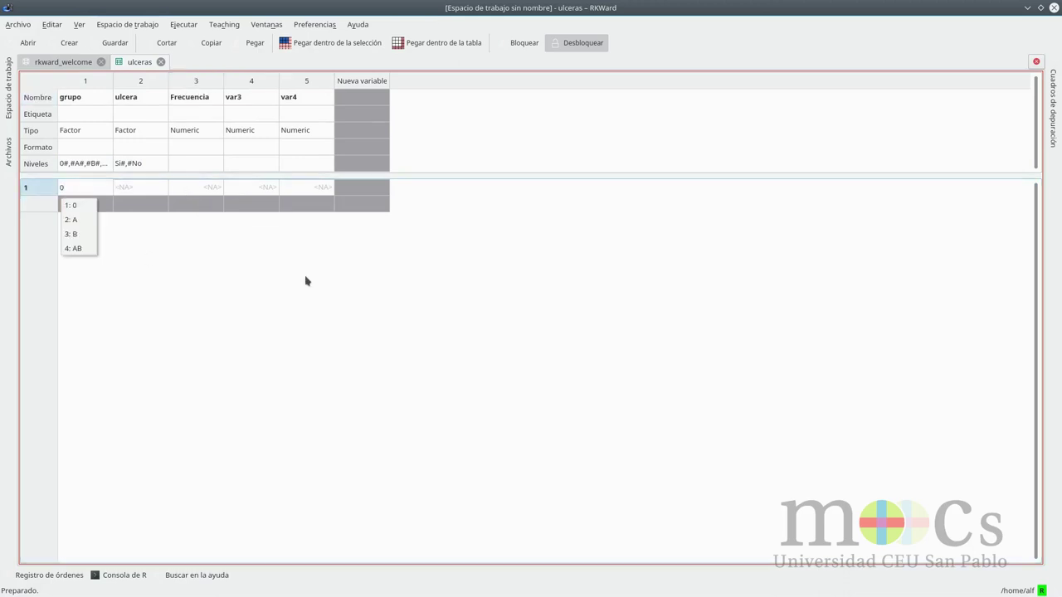
key("Tab")
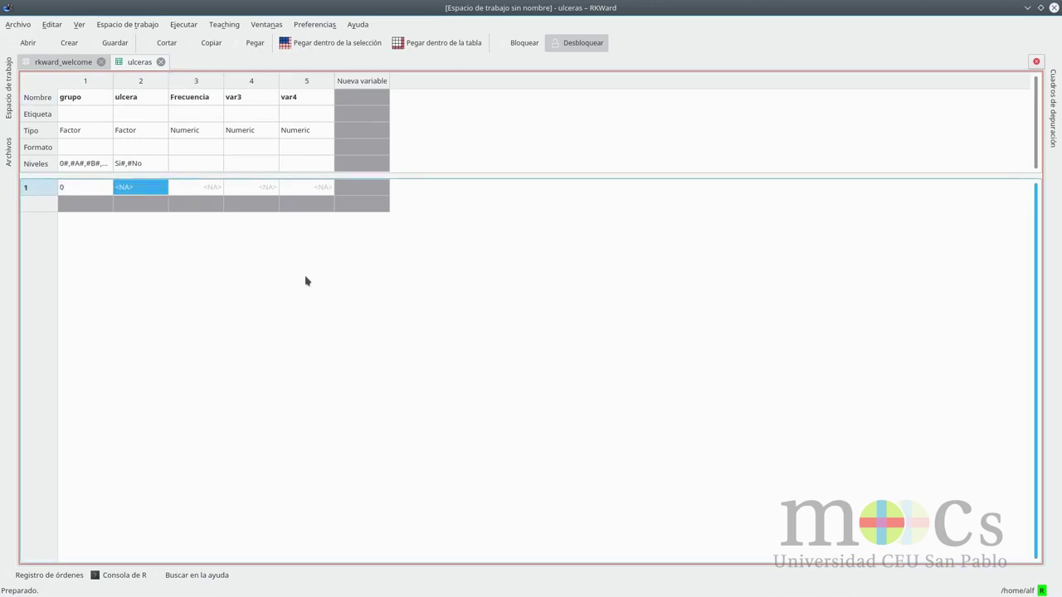
type("Si")
key("Tab")
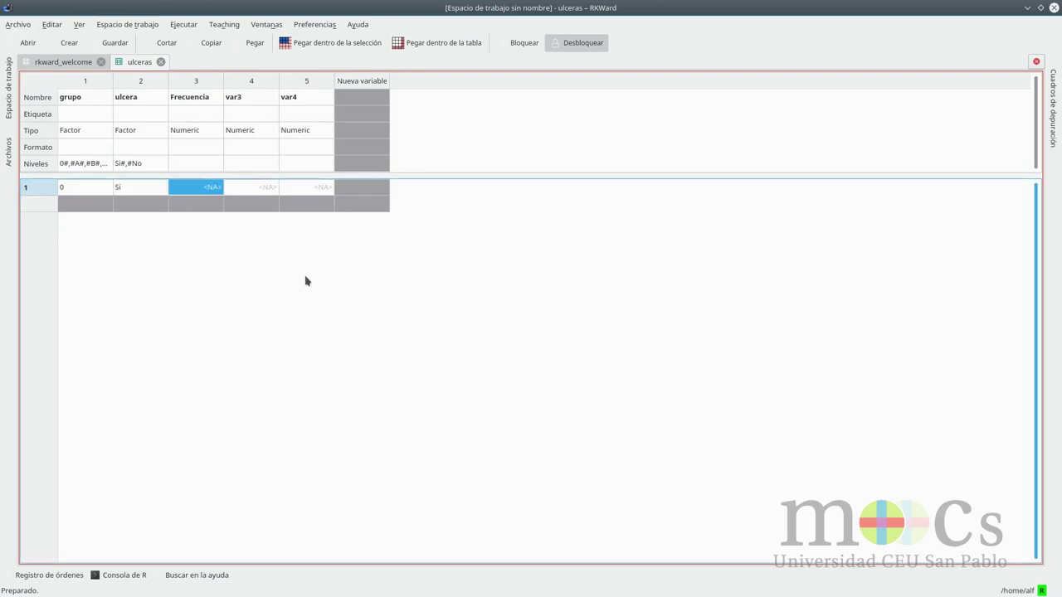
type("911")
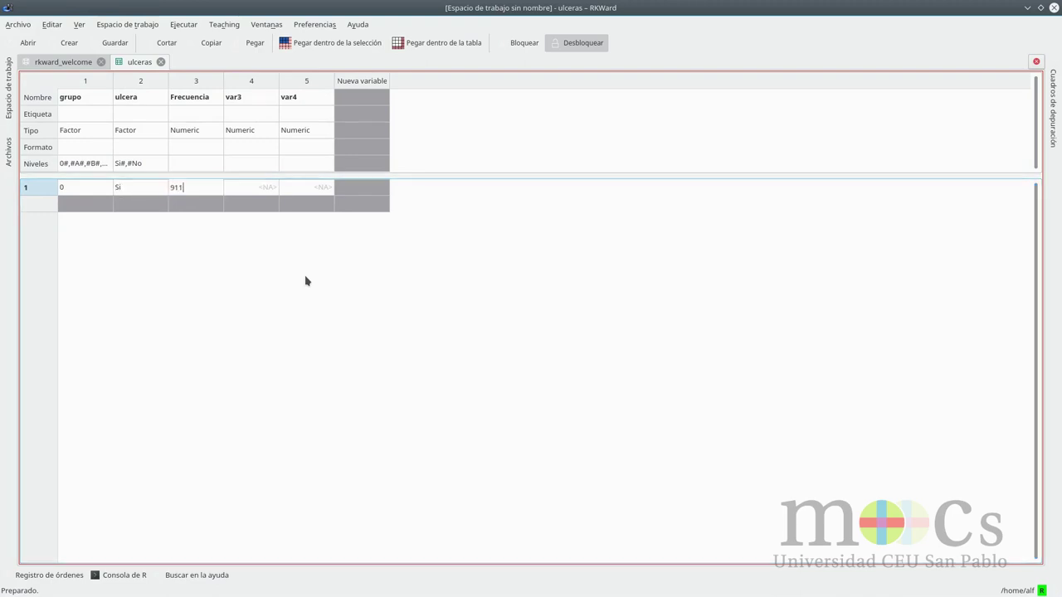
key("Return")
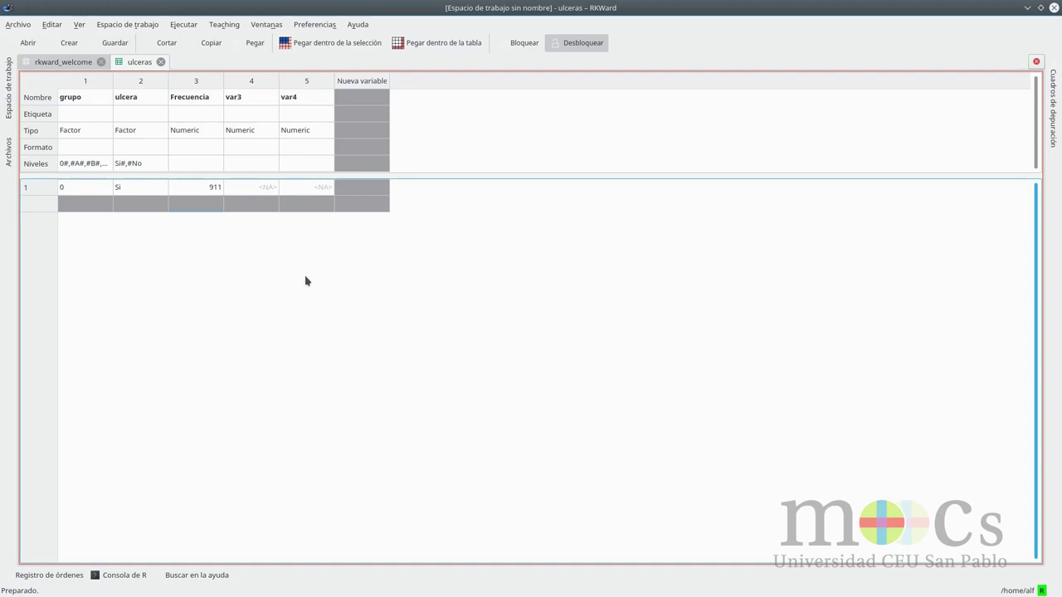
Add a second data row with grupo 0, ulcera No and Frecuencia 4578
left_click(79, 210)
type("0")
key("Tab")
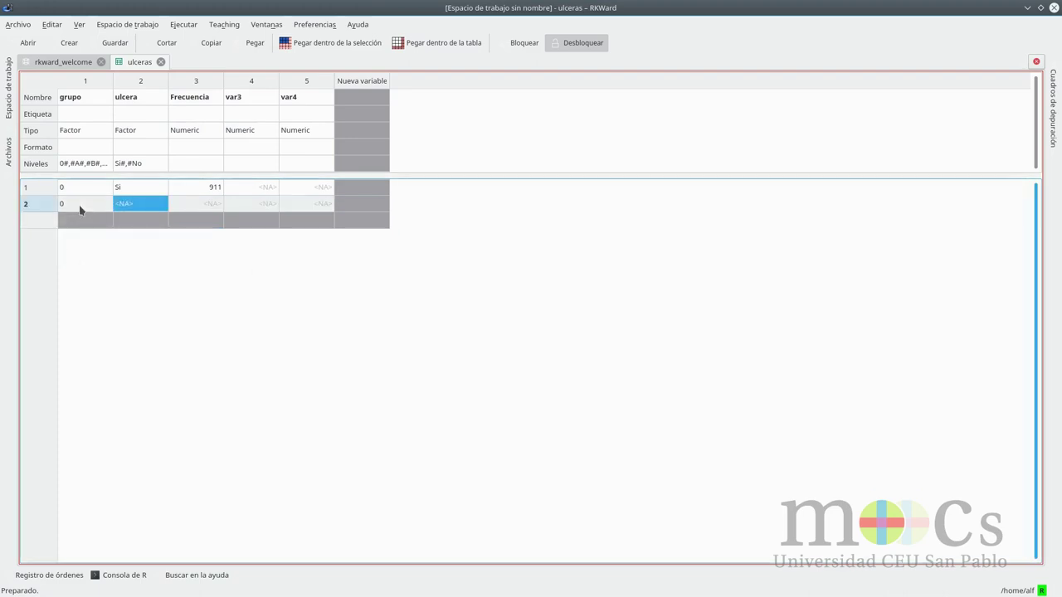
type("No")
key("Tab")
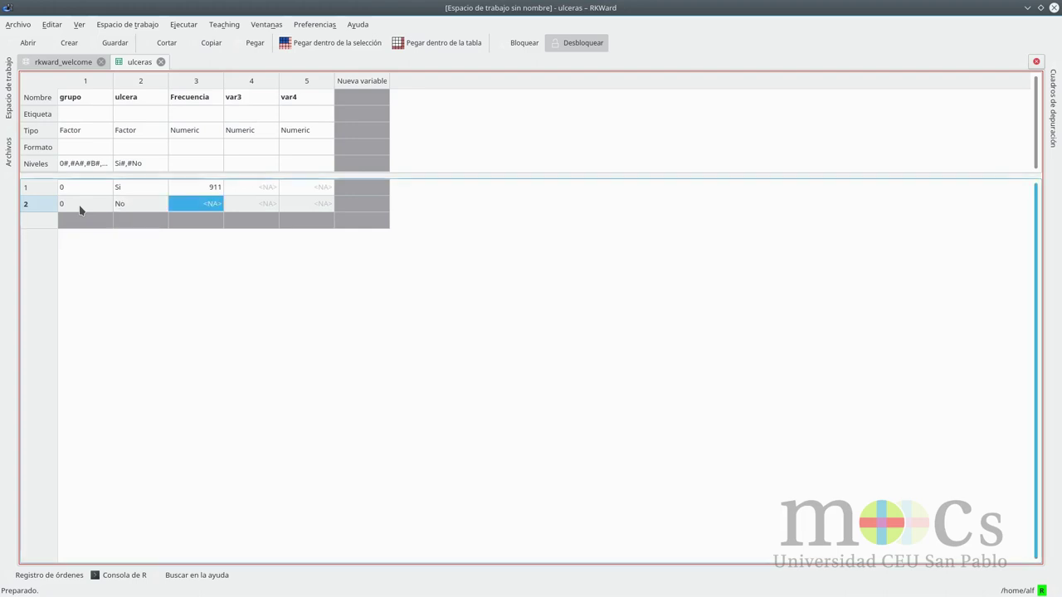
type("4578")
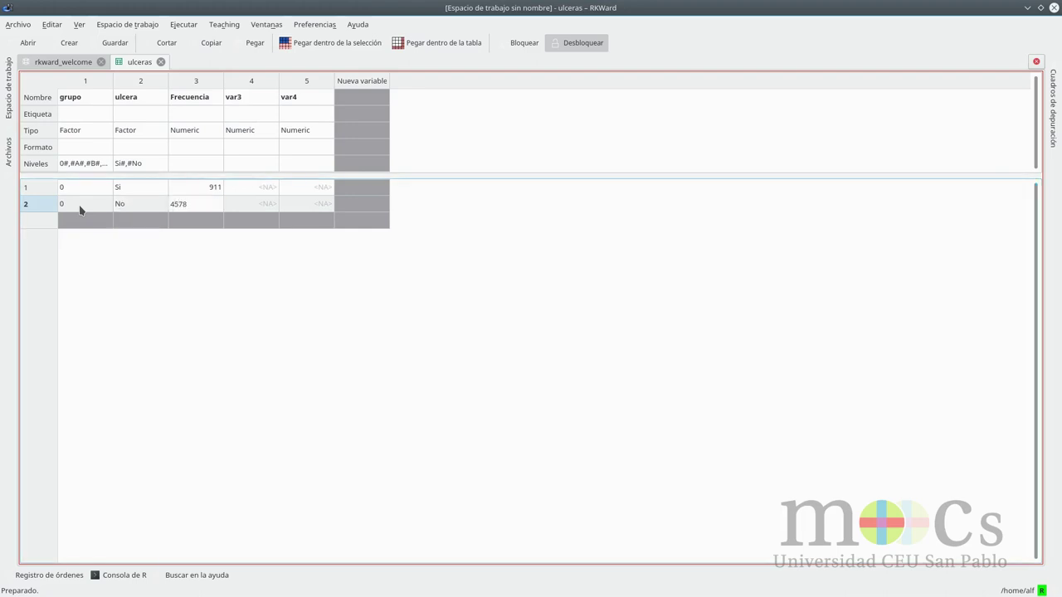
Add a third data row with grupo A, ulcera Si and Frecuencia 579
left_click(76, 220)
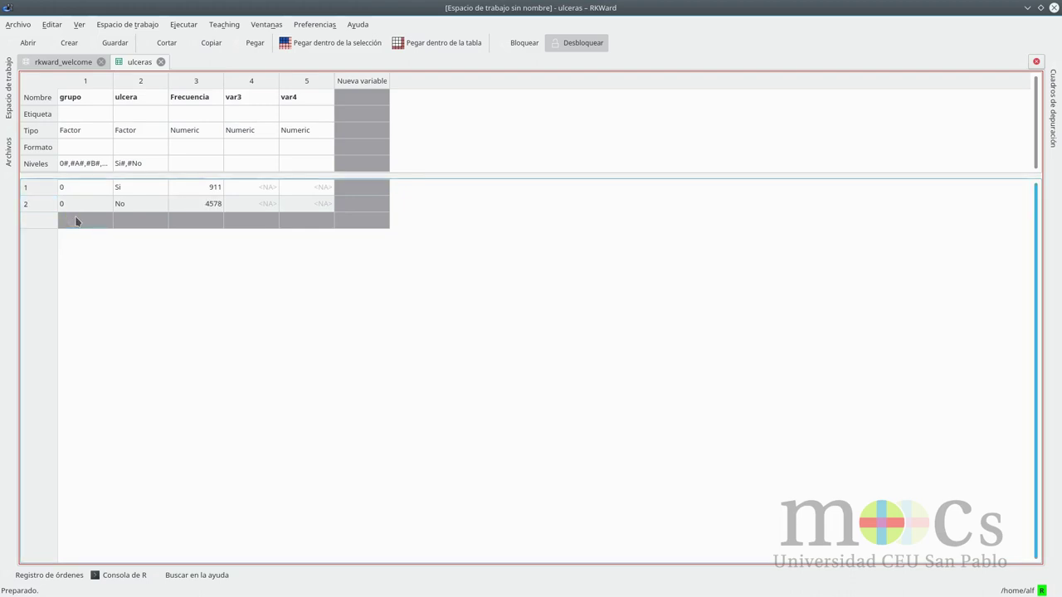
type("A")
left_click(131, 223)
type("Si")
key("BackSpace")
key("BackSpace")
left_click(135, 225)
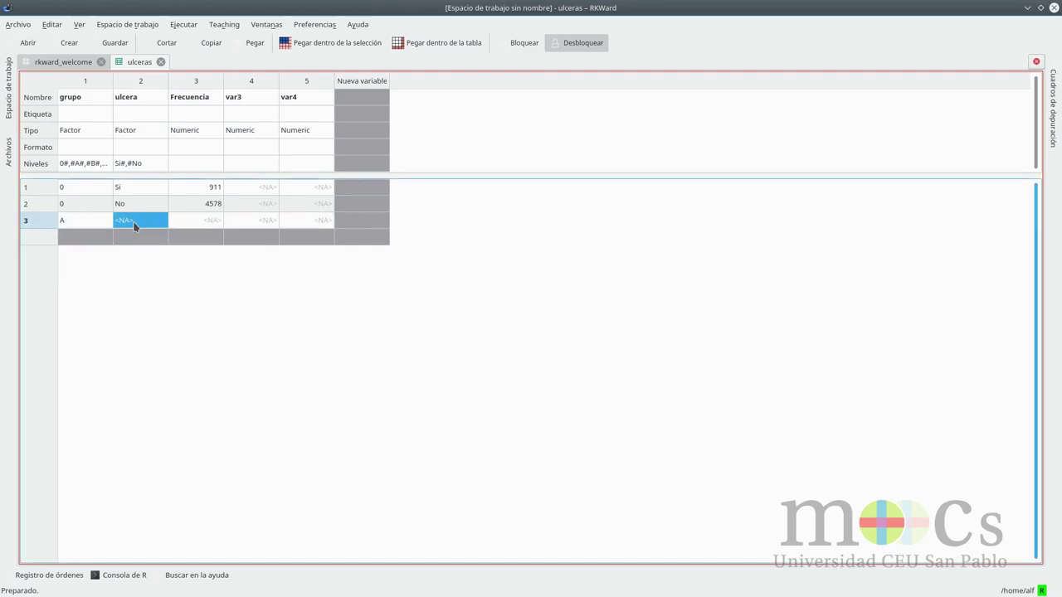
type("Si")
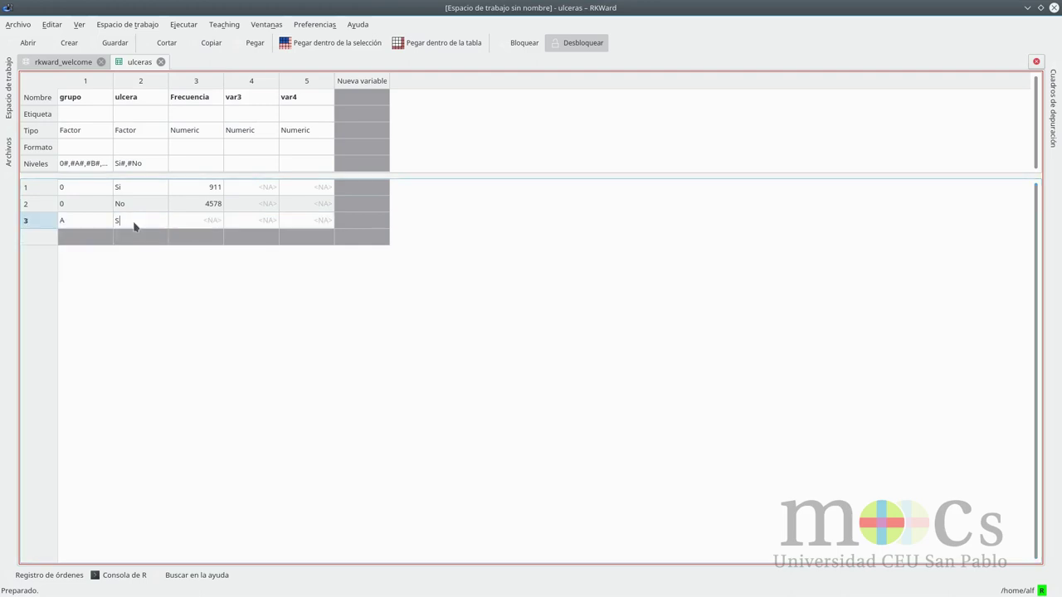
key("Tab")
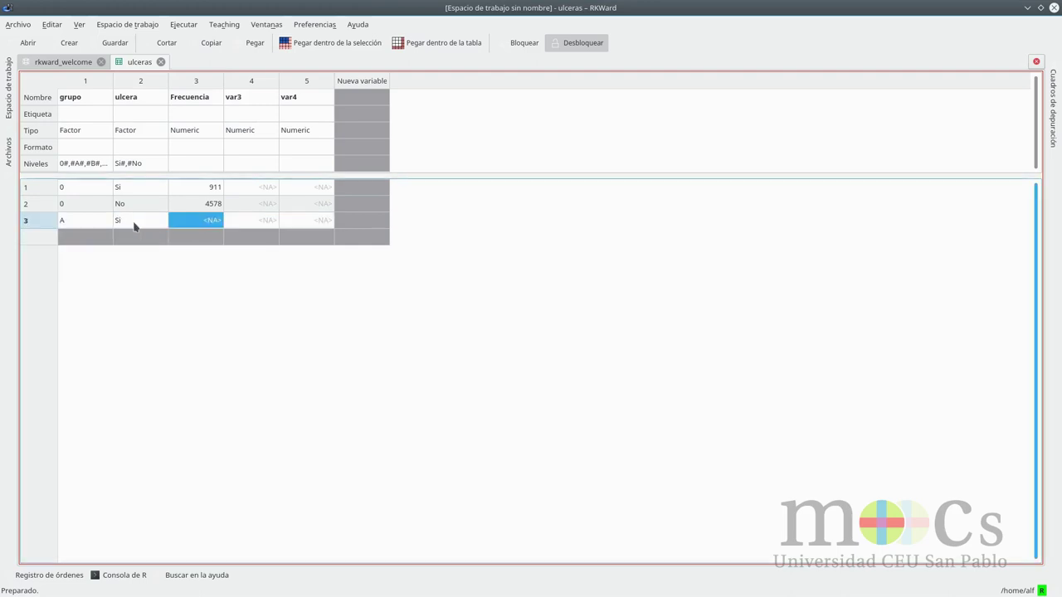
type("579")
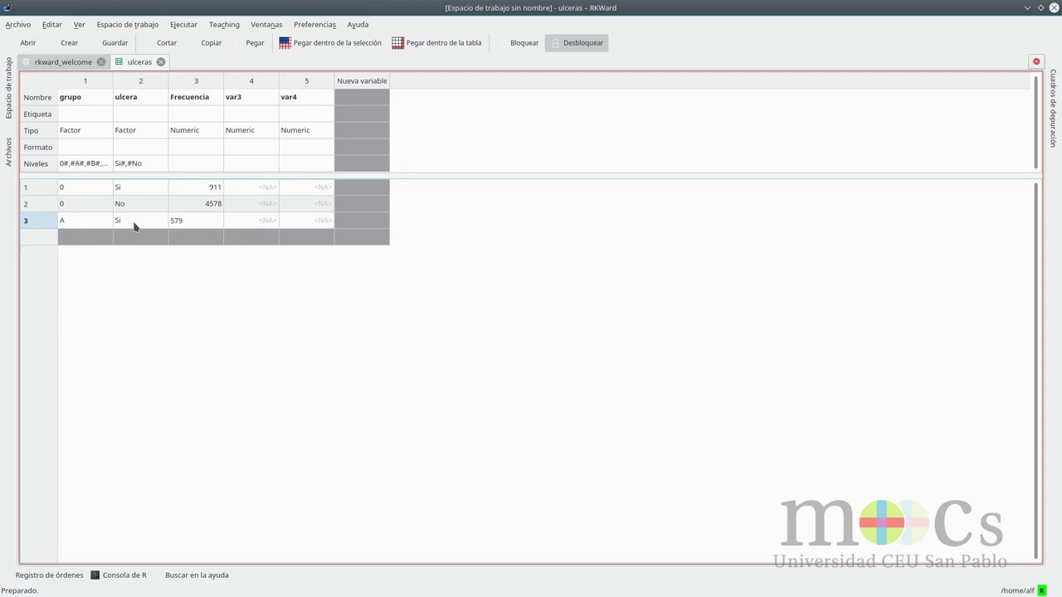
Add a fourth data row with grupo A, ulcera No and Frecuencia 4219
left_click(97, 238)
type("A")
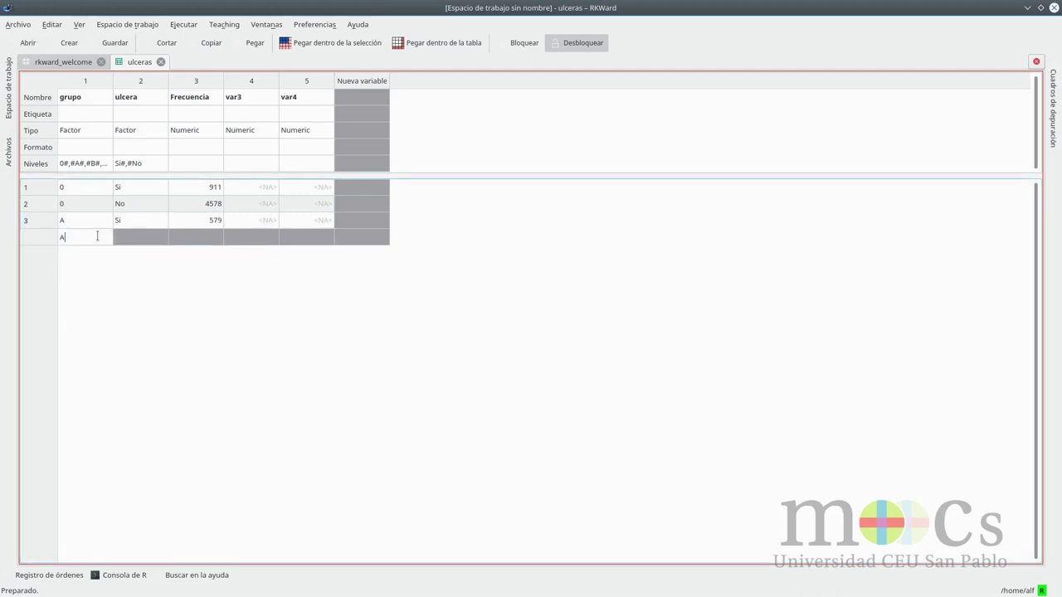
key("Tab")
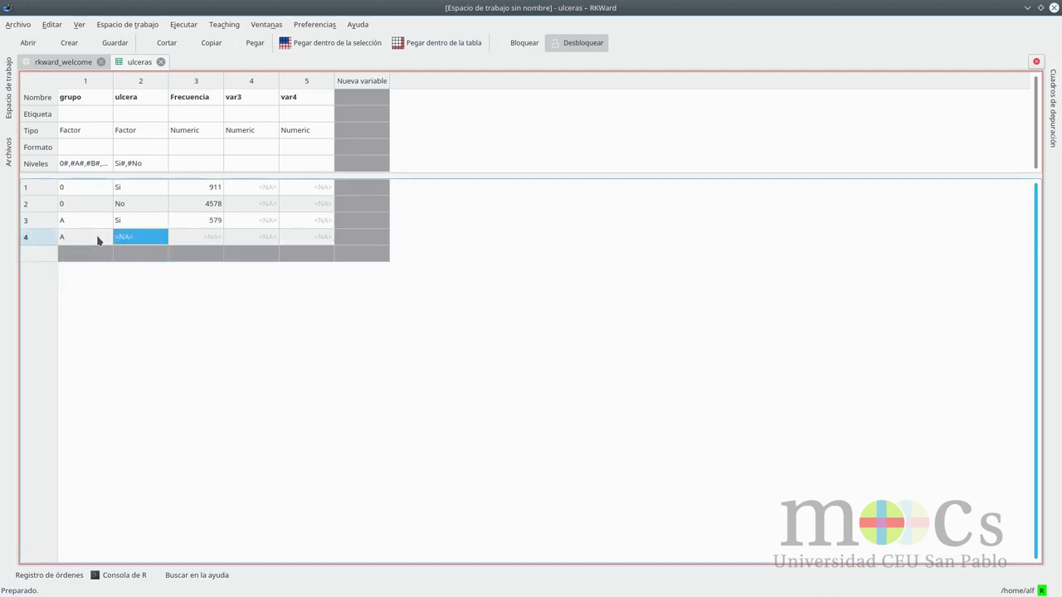
type("No")
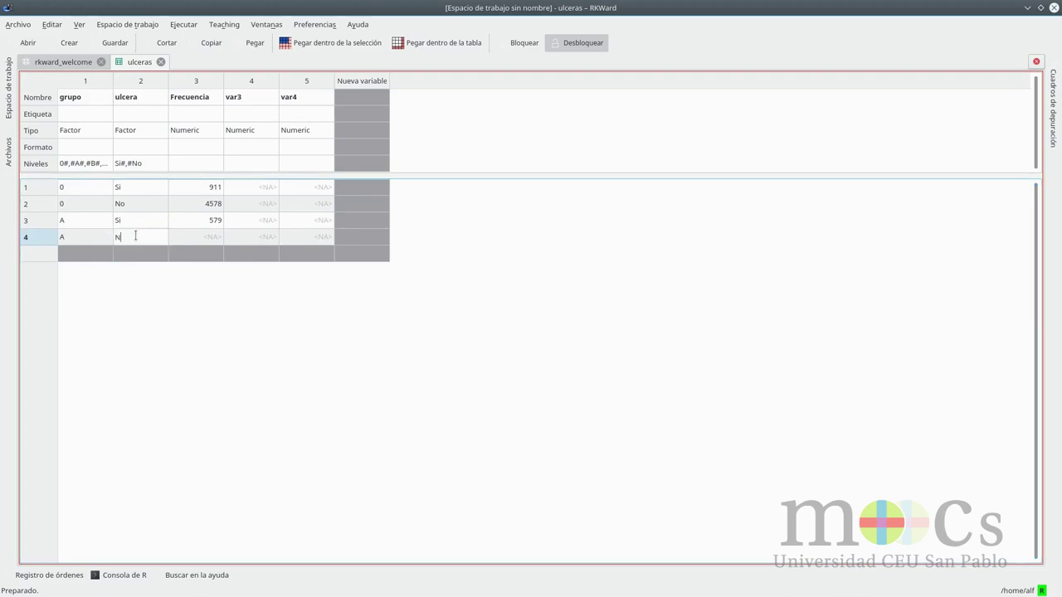
left_click(196, 239)
type("4219")
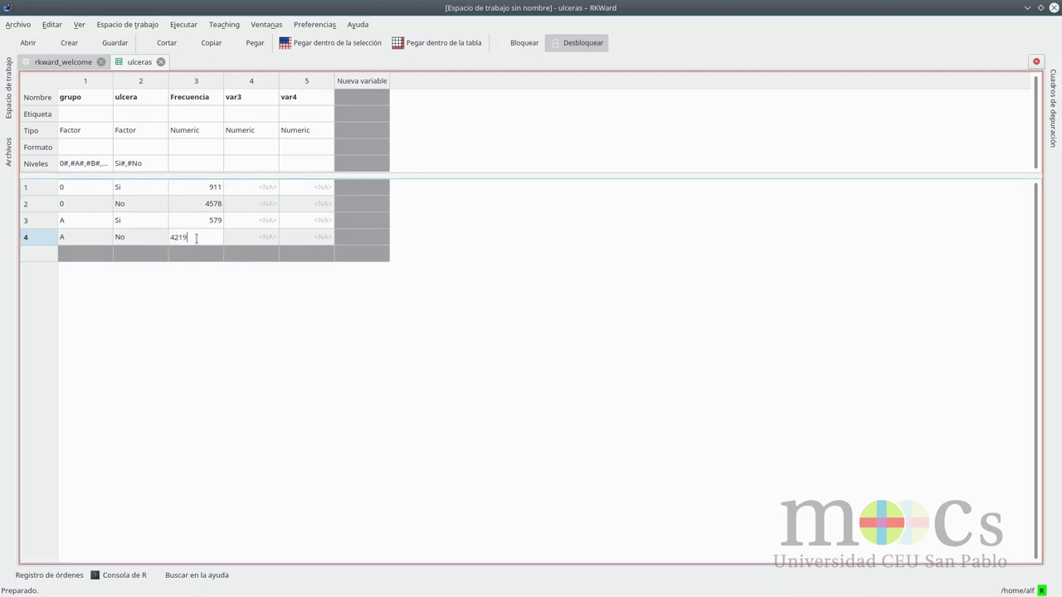
Add a fifth data row with grupo B, ulcera Si and Frecuencia 124
left_click(78, 249)
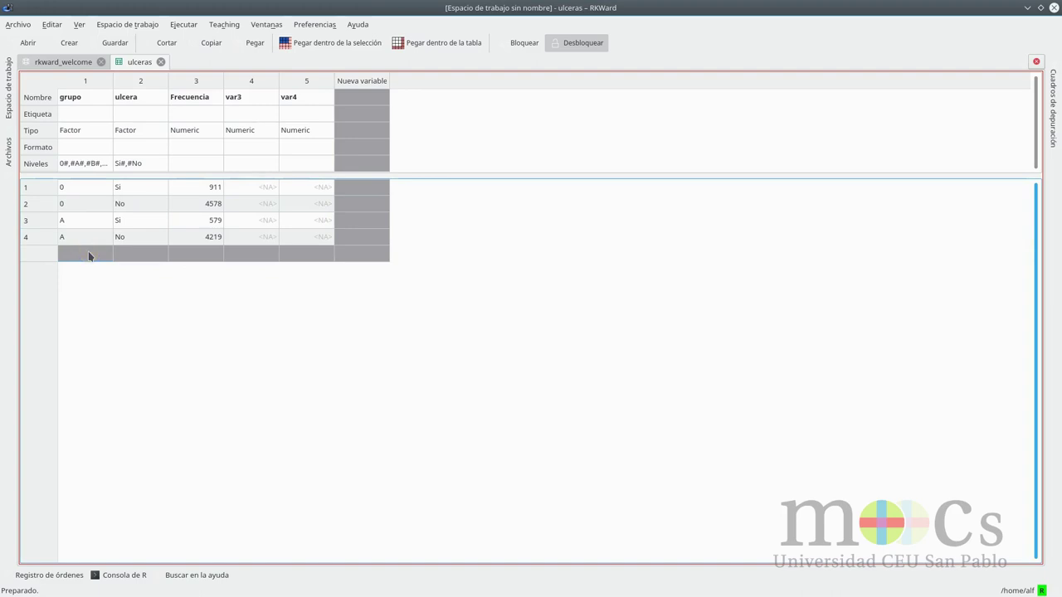
type("B")
left_click(120, 254)
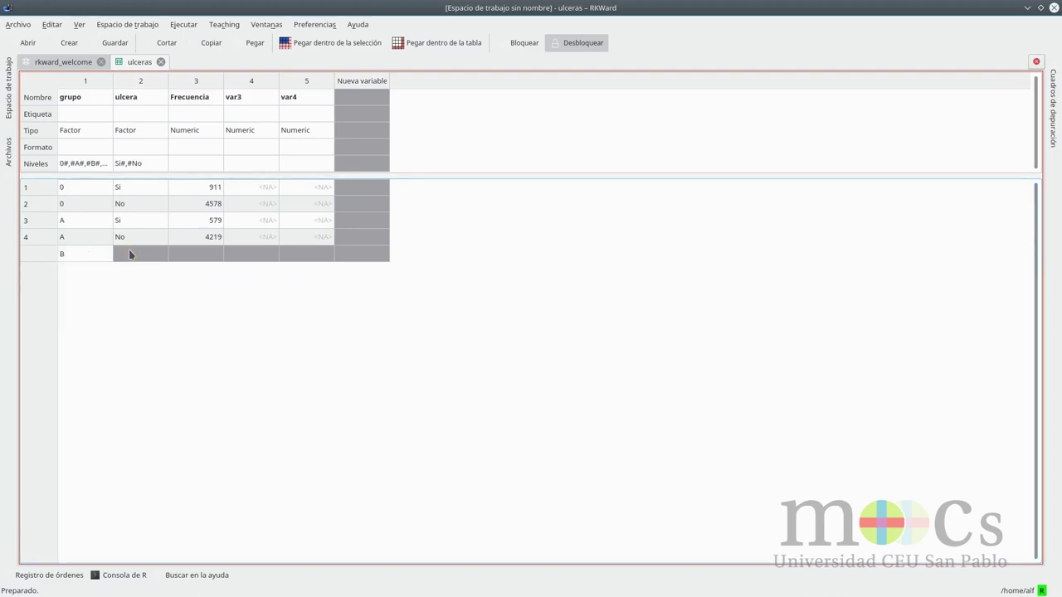
type("1")
left_click(129, 255)
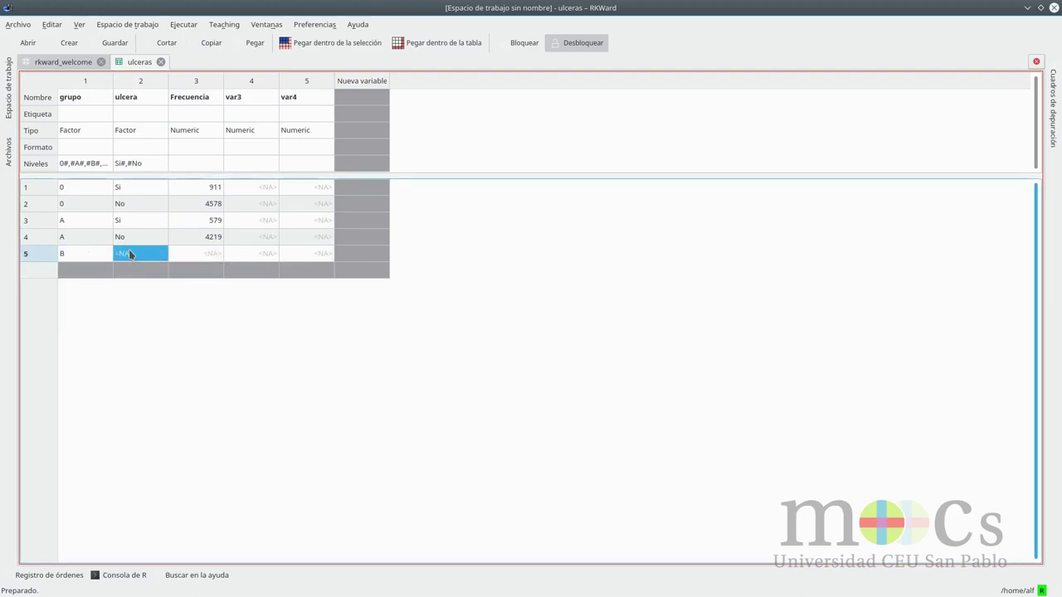
type("Si")
key("Tab")
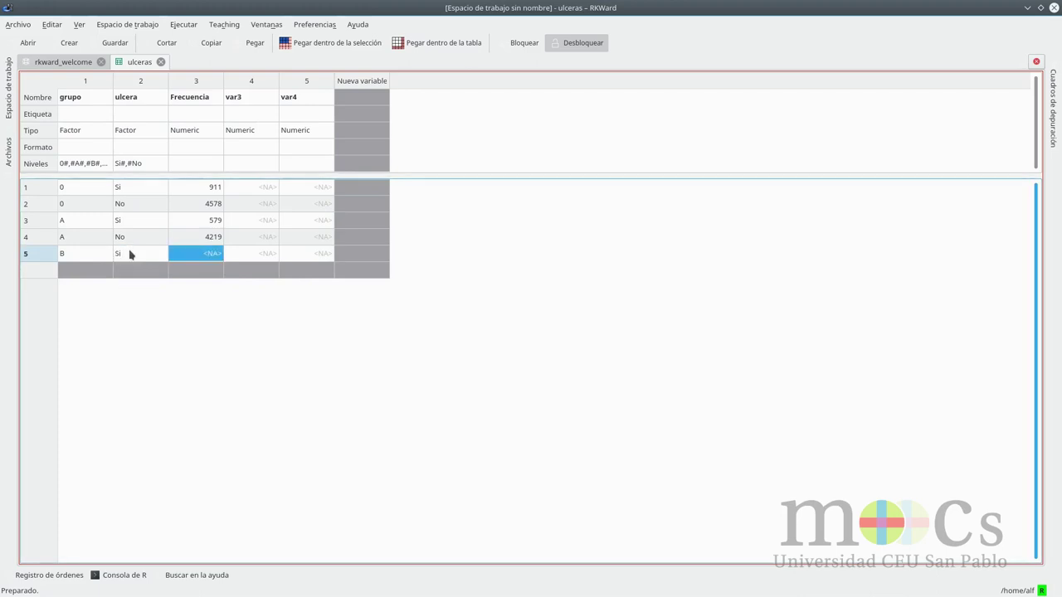
type("124")
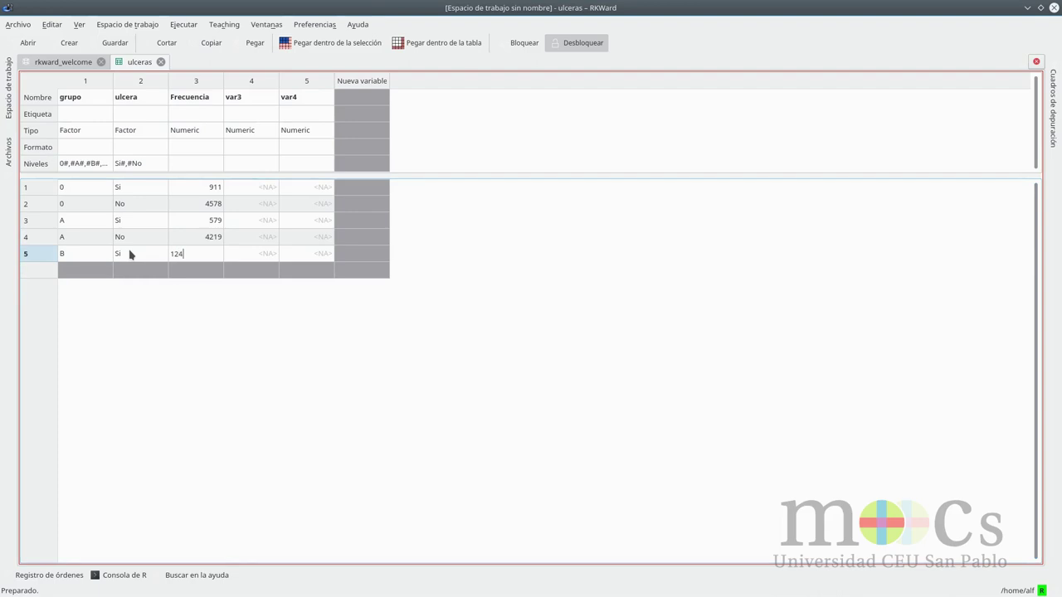
key("Return")
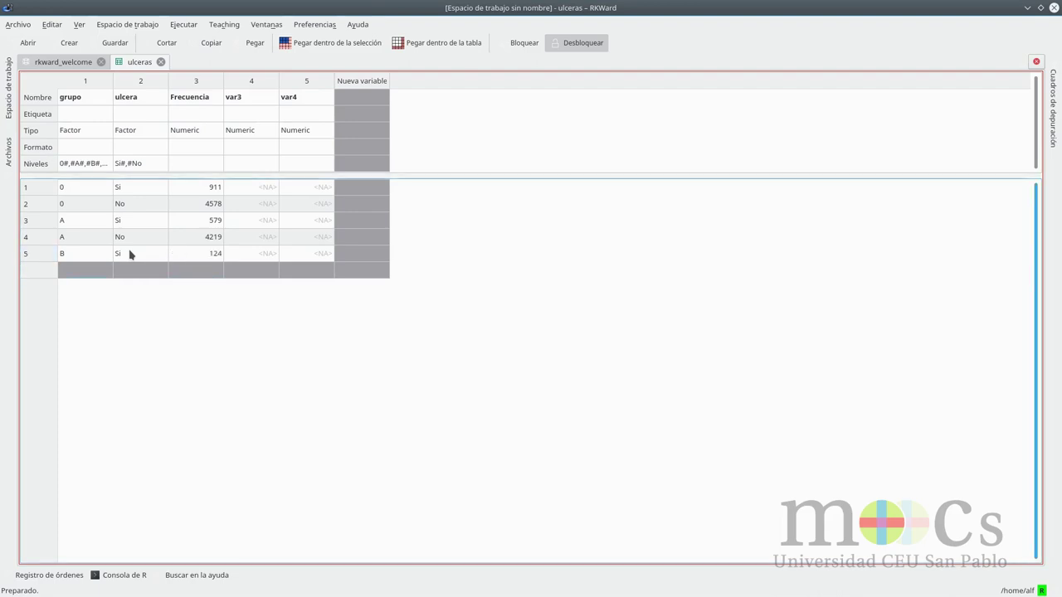
Add a sixth data row with grupo B, ulcera No and Frecuencia 890
type("B")
key("Tab")
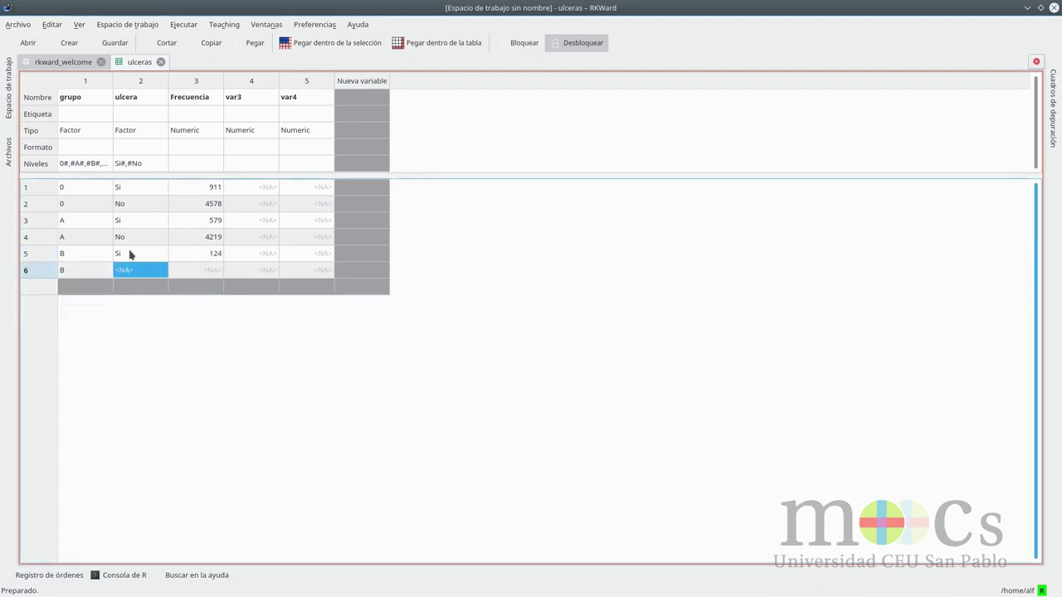
type("No")
key("Tab")
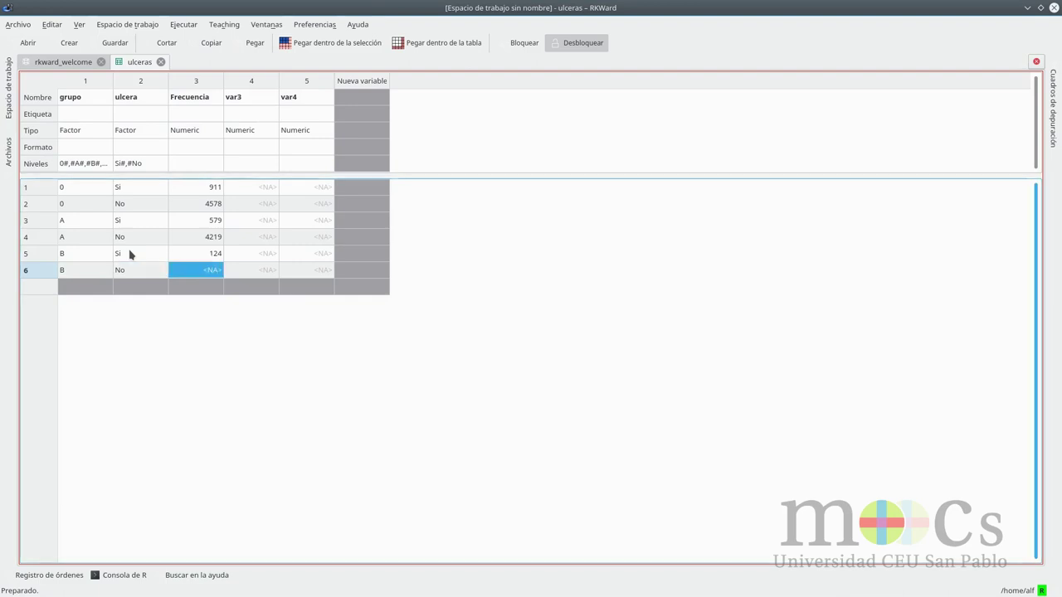
type("890")
key("Return")
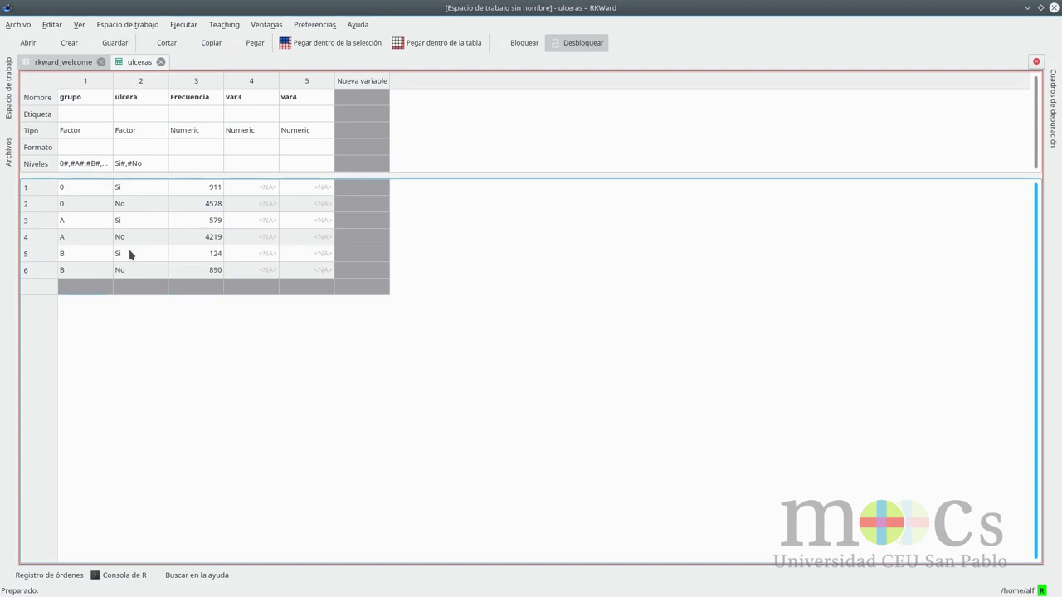
Add a seventh data row with grupo AB, ulcera Si and Frecuencia 41
type("AB")
key("Tab")
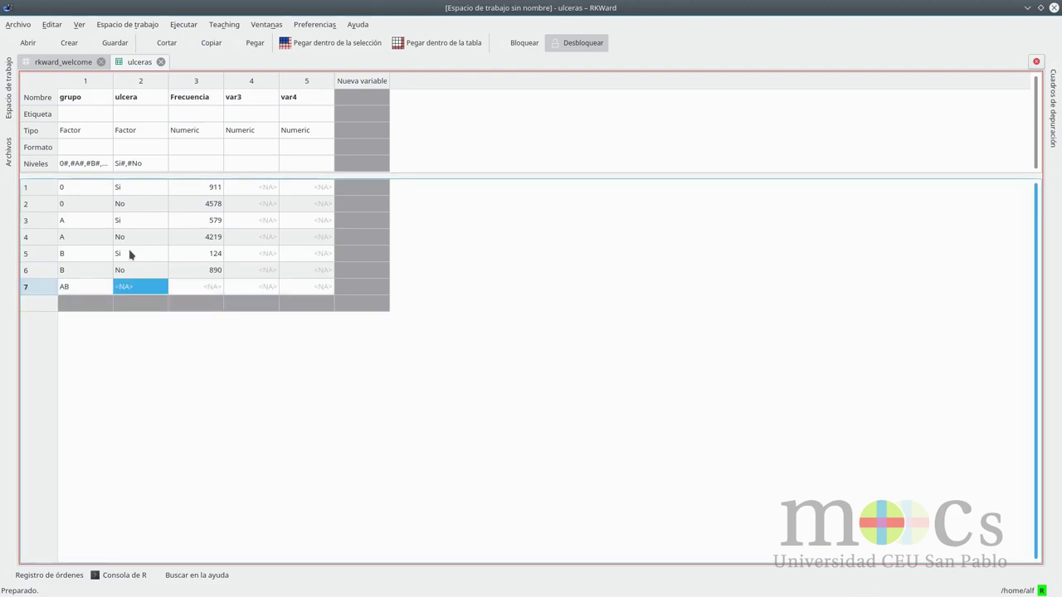
type("Si")
key("Tab")
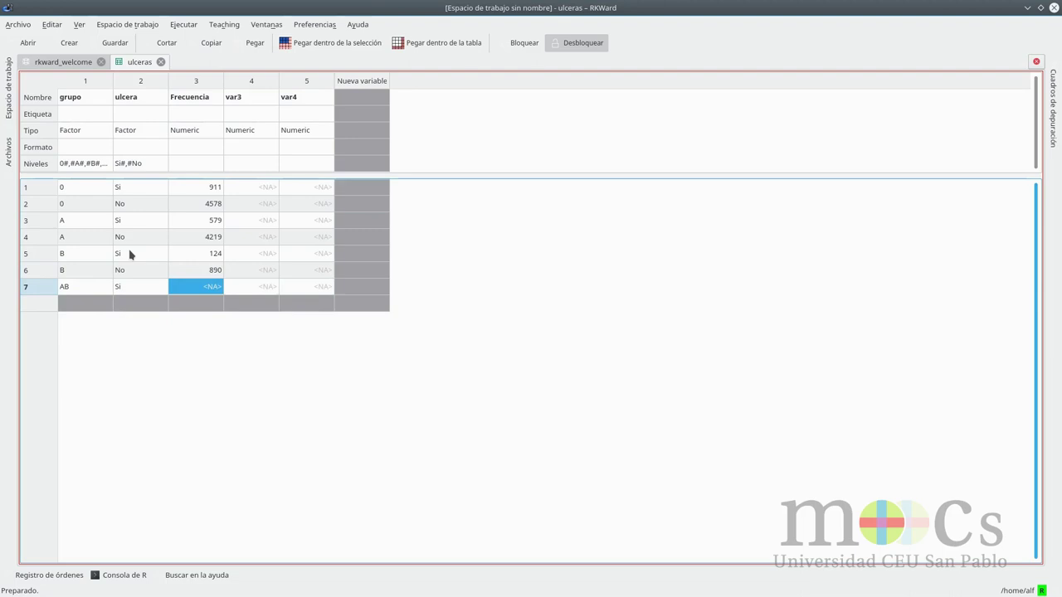
type("41")
key("Return")
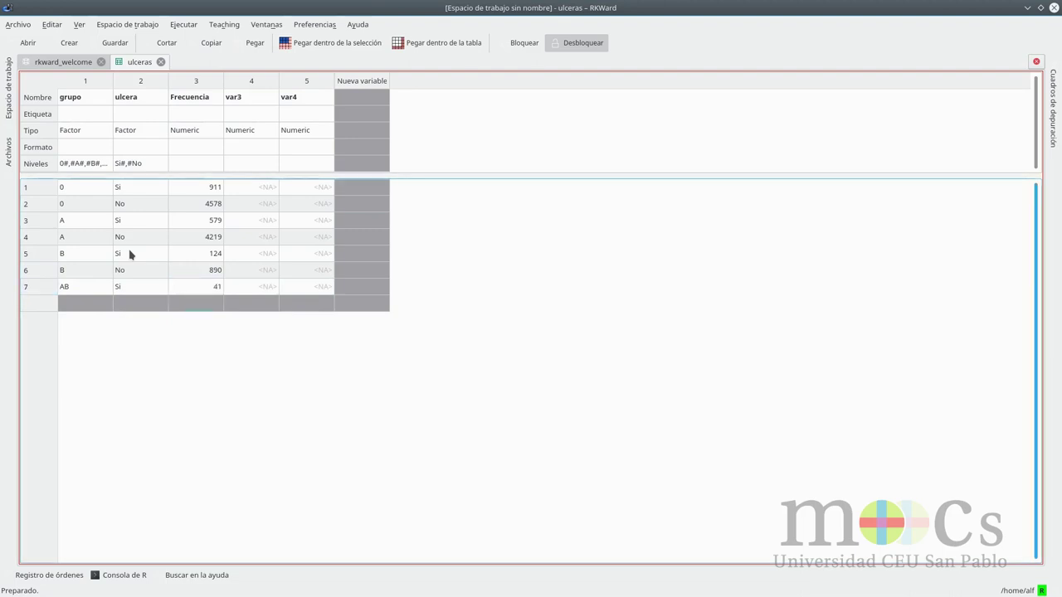
Add an eighth data row with grupo AB, ulcera No and Frecuencia 313
type("AB")
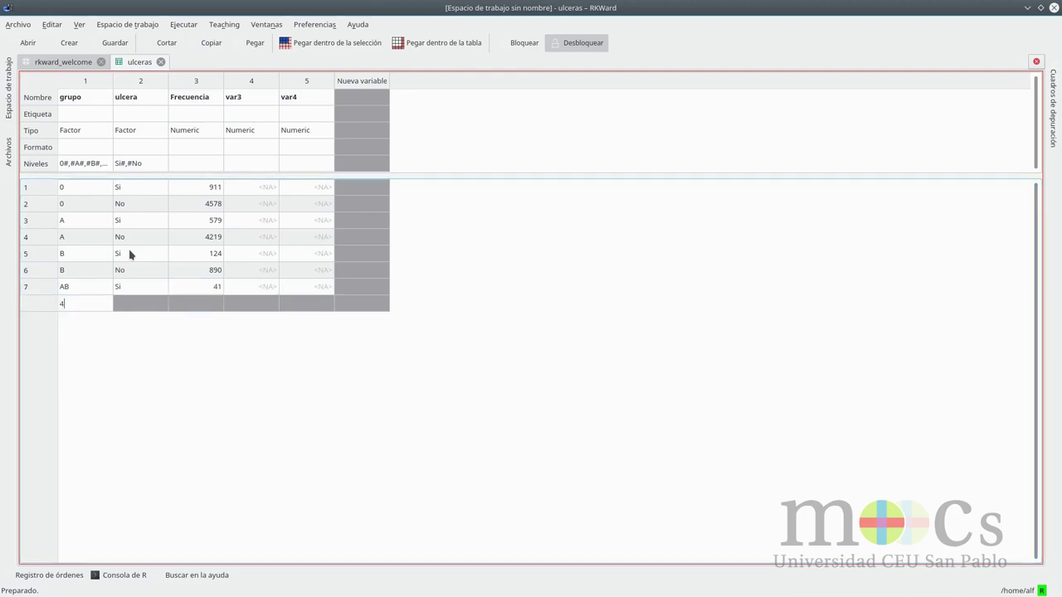
key("Tab")
type("No")
key("Tab")
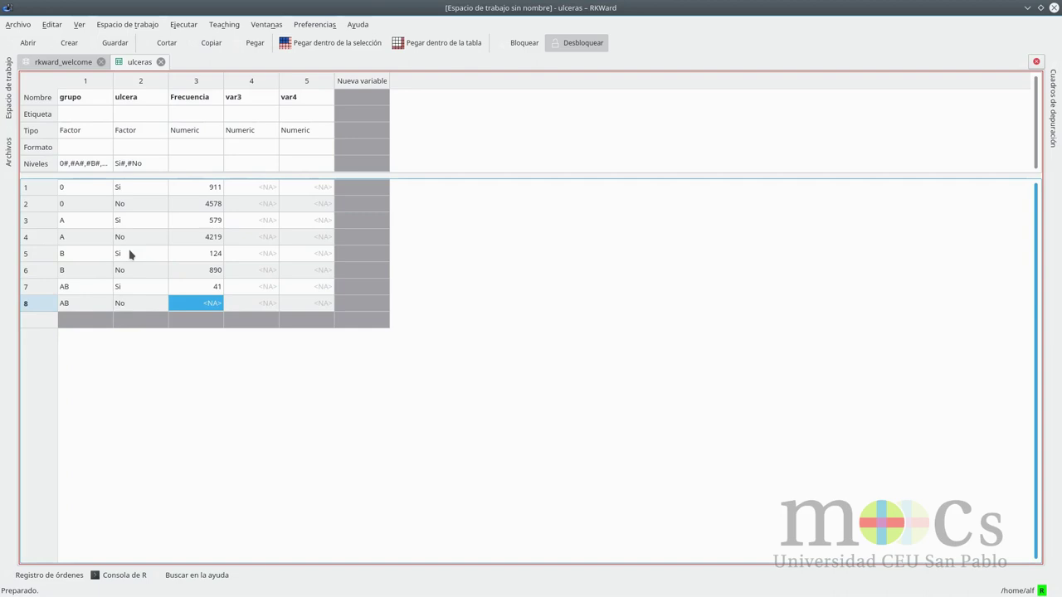
type("313")
key("Return")
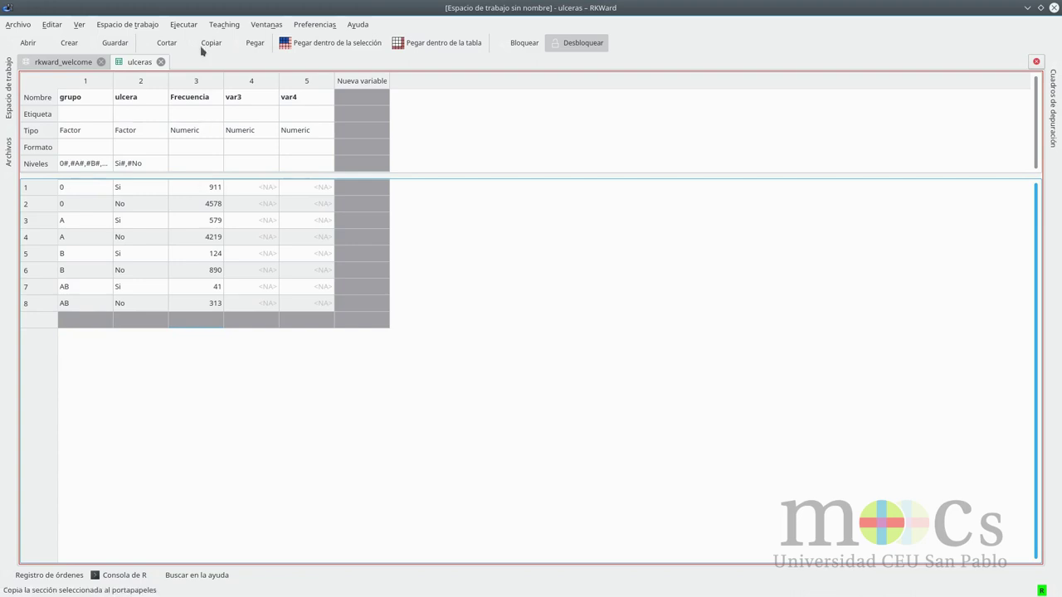
Weight the ulceras dataset by Frecuencia and save the result as a new dataset named ulceras.ponderado
left_click(222, 25)
mouse_move(229, 55)
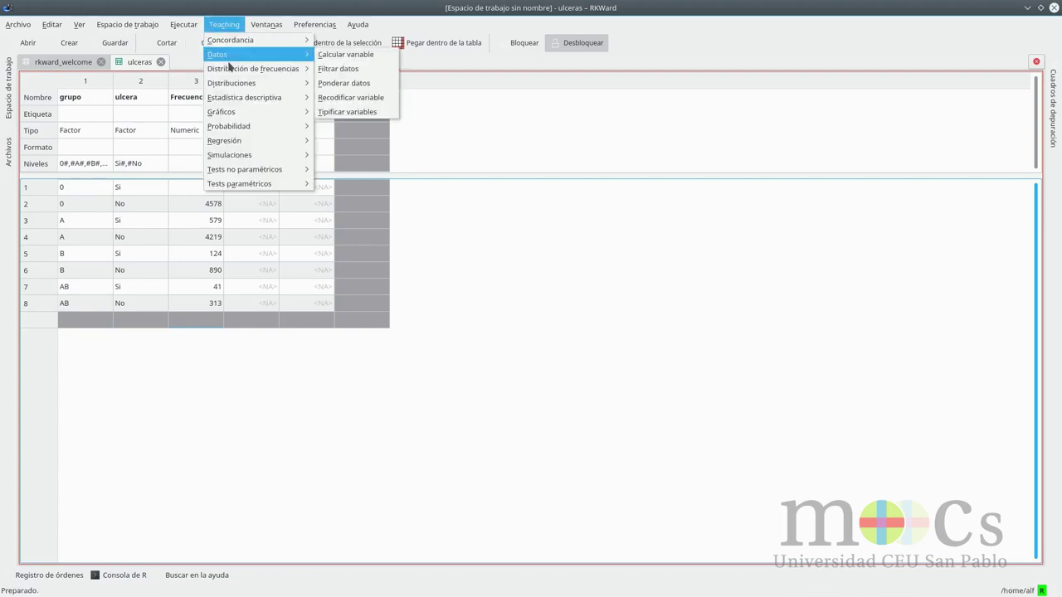
left_click(344, 83)
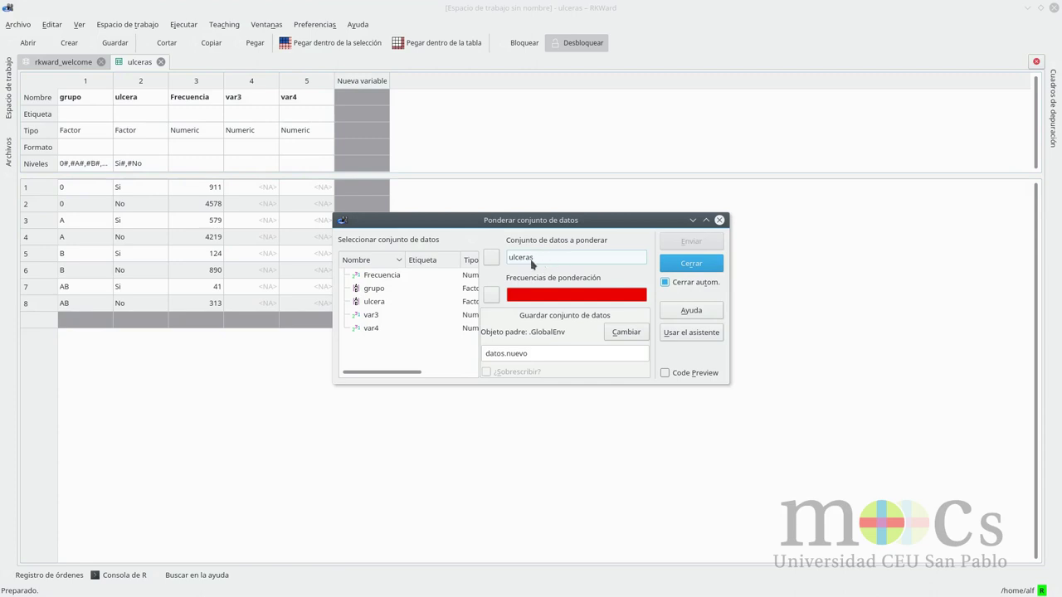
double_click(387, 276)
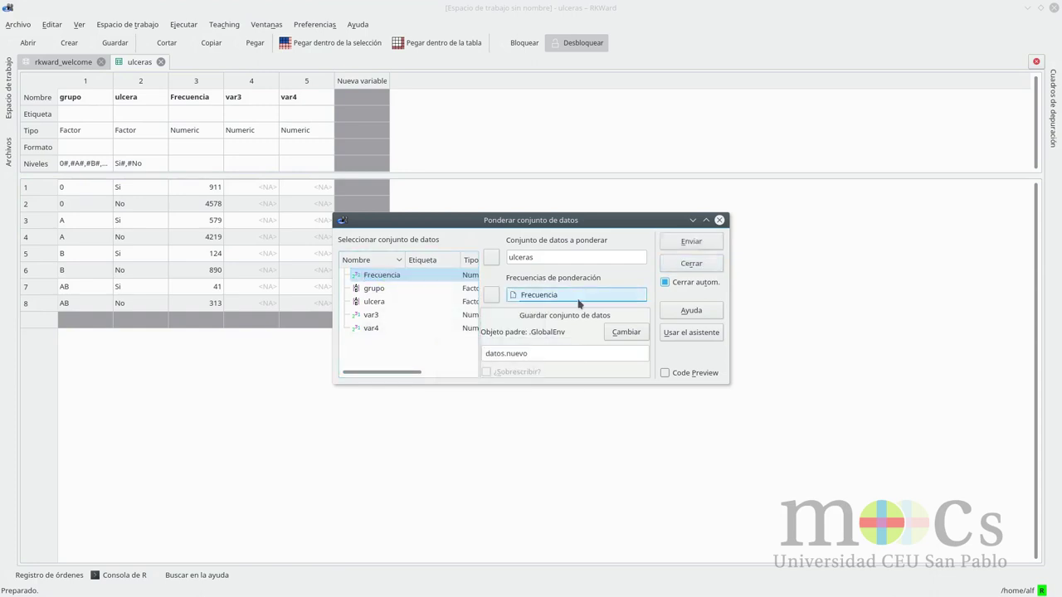
double_click(534, 355)
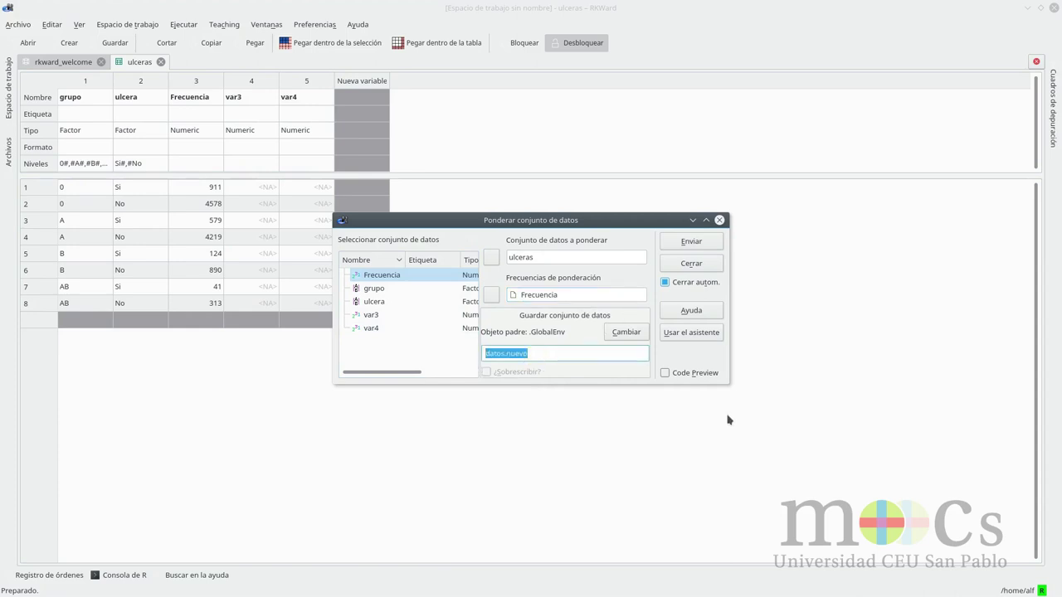
type("ulceras")
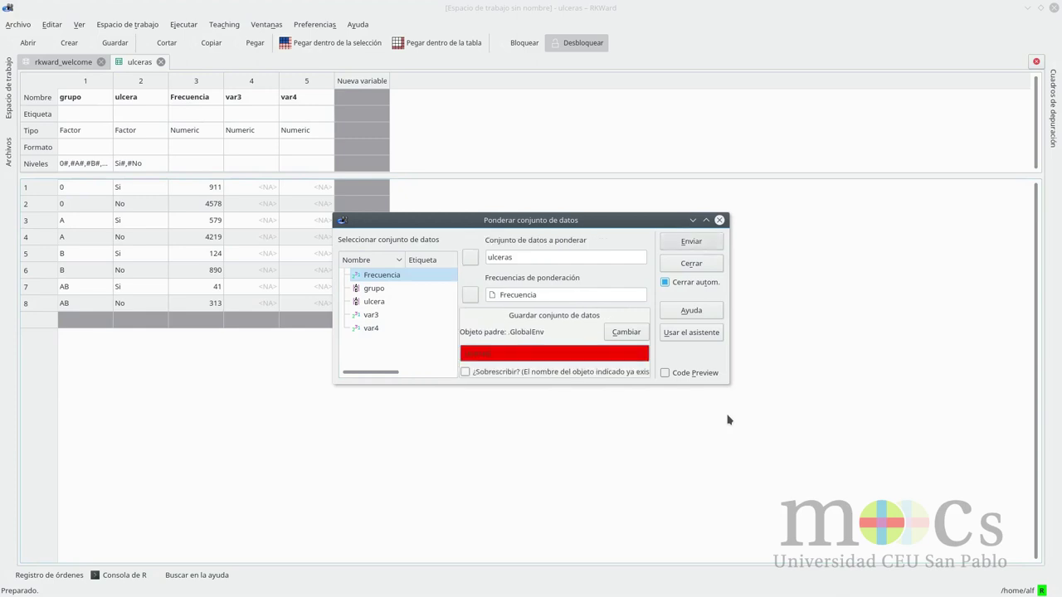
type(".ponderado")
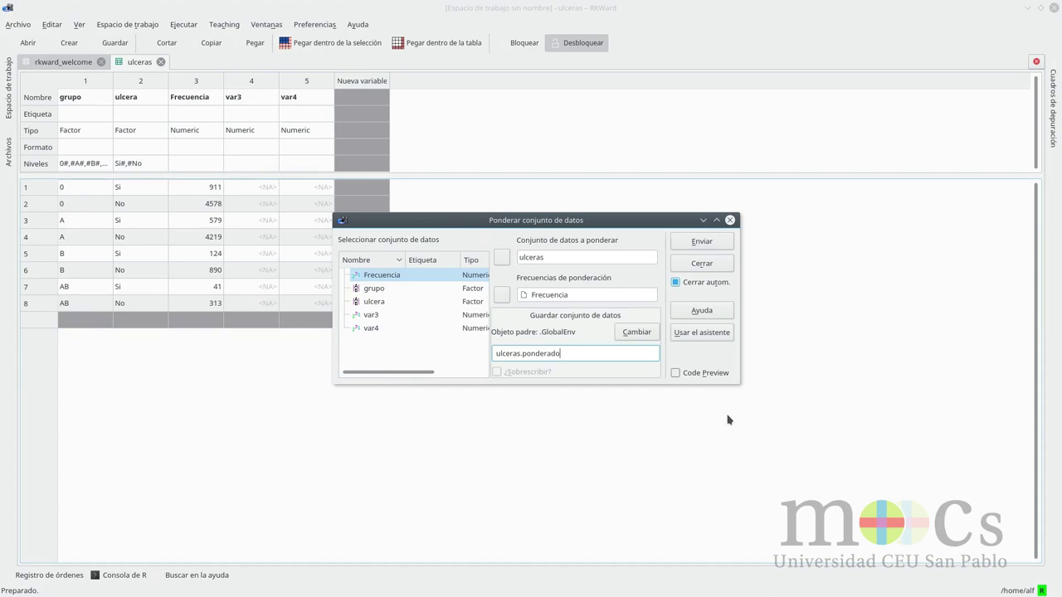
left_click(715, 245)
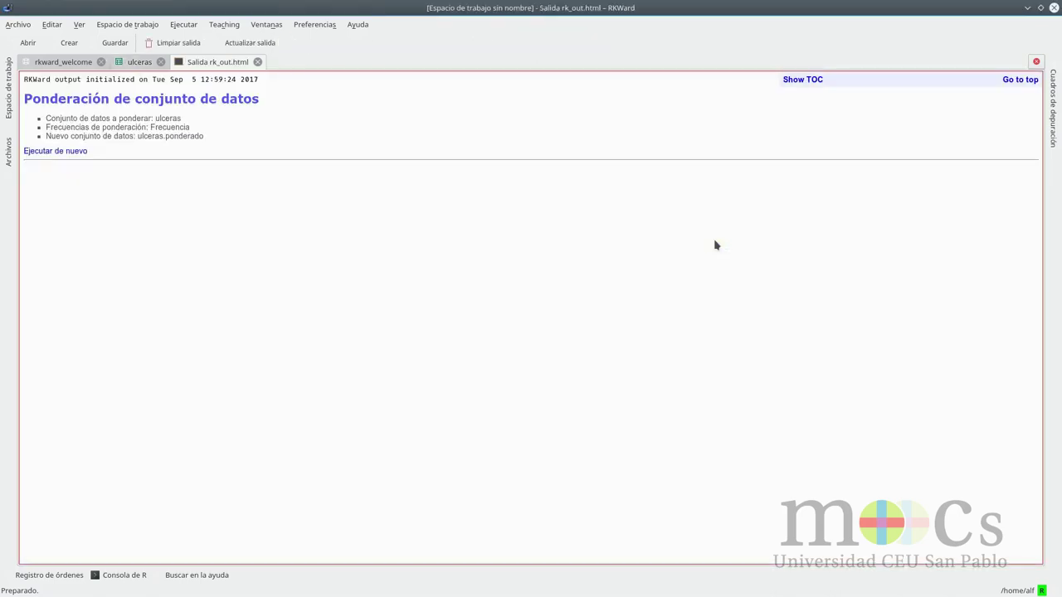
Open the ulceras.ponderado dataset from the workspace and examine its grupo and ulcera rows around row 911 and at the end
left_click(9, 92)
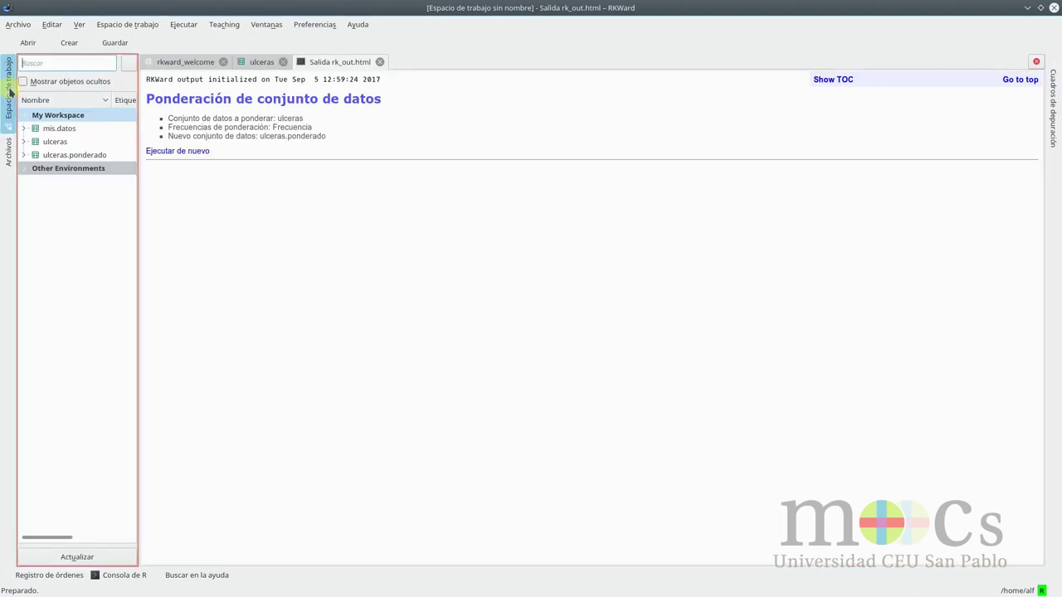
double_click(80, 157)
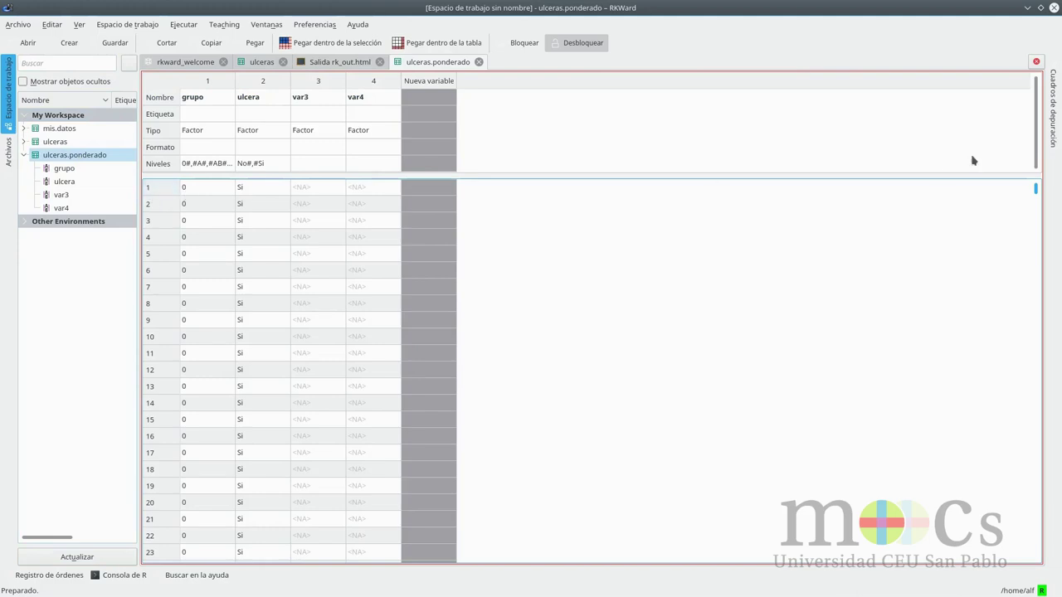
scroll(836, 290, "down", 14)
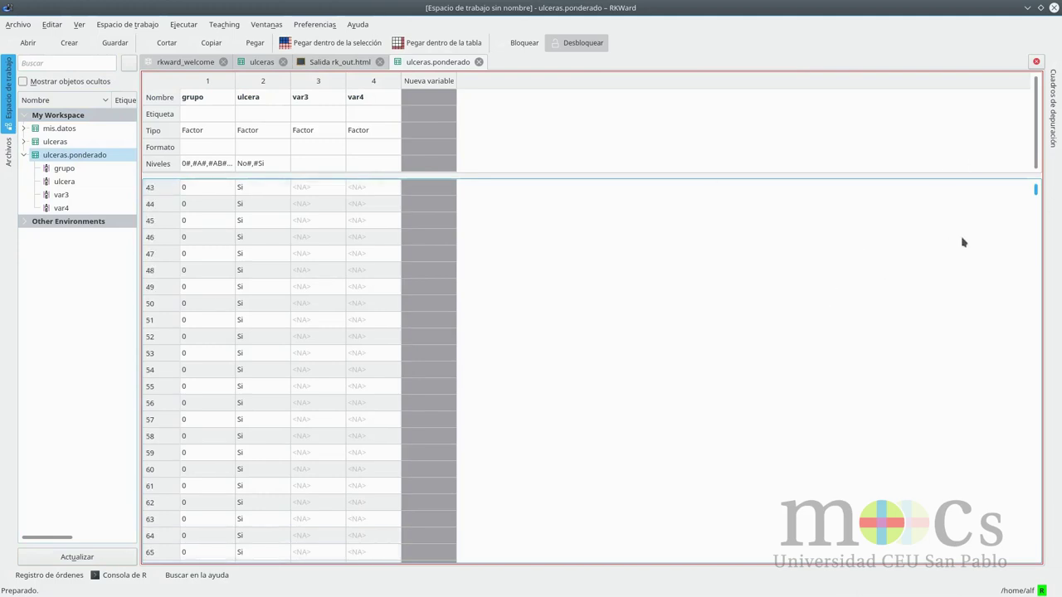
left_click_drag(1037, 190, 1036, 221)
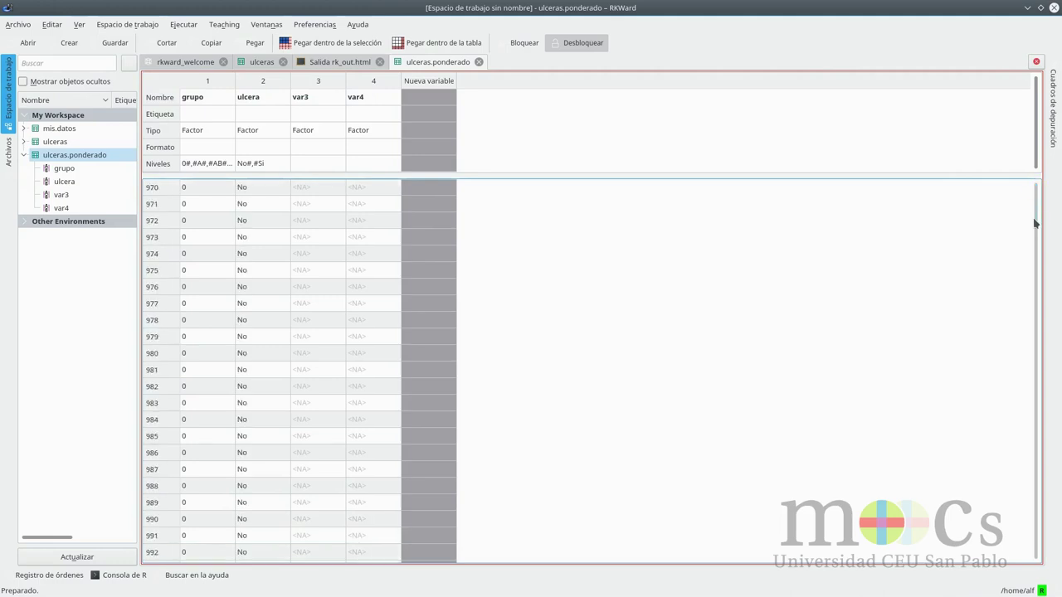
scroll(362, 308, "up", 20)
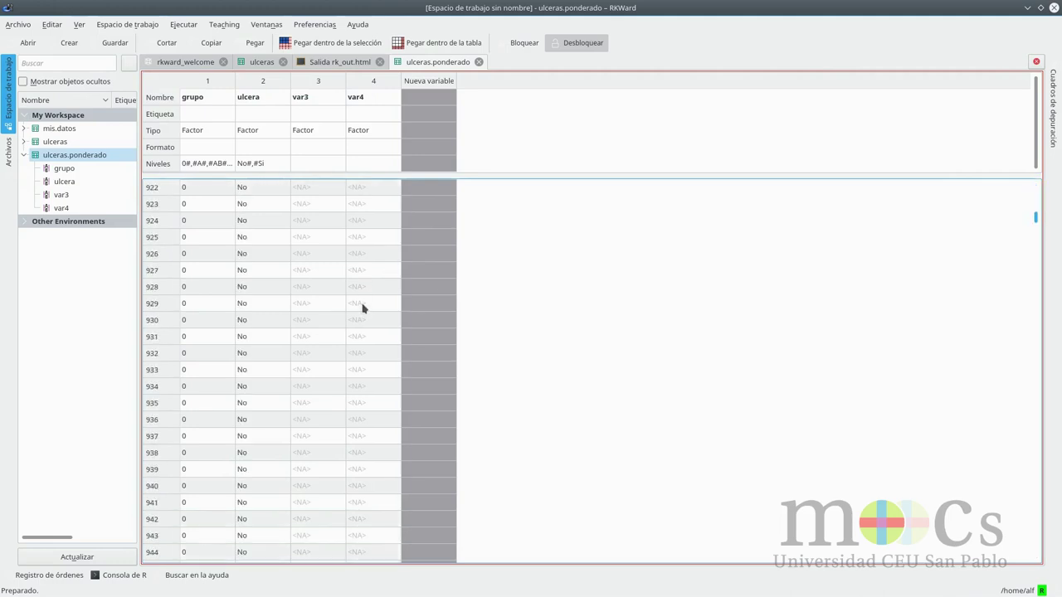
scroll(362, 308, "up", 3)
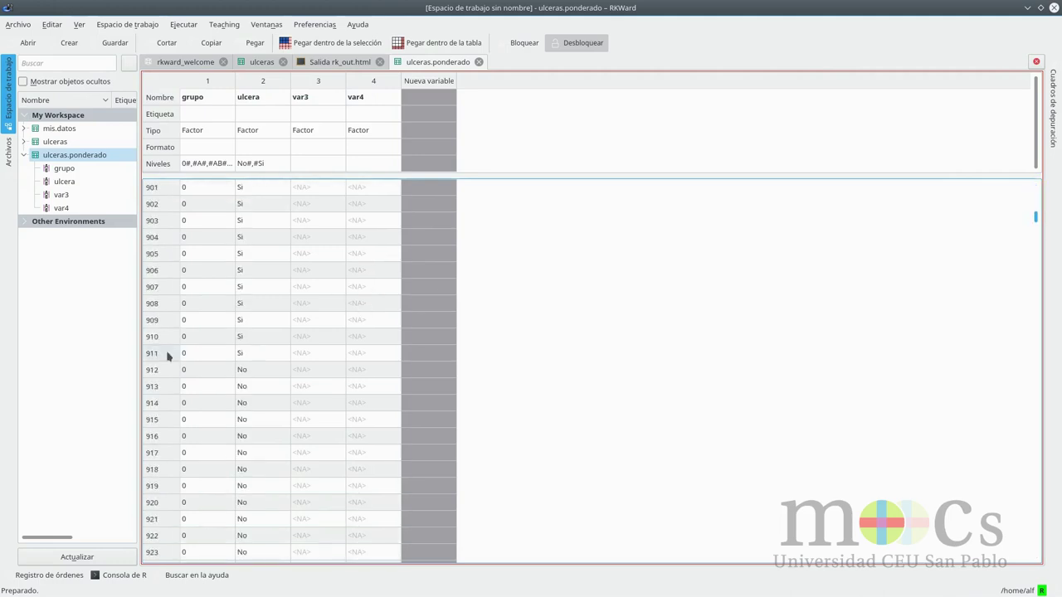
scroll(224, 380, "down", 15)
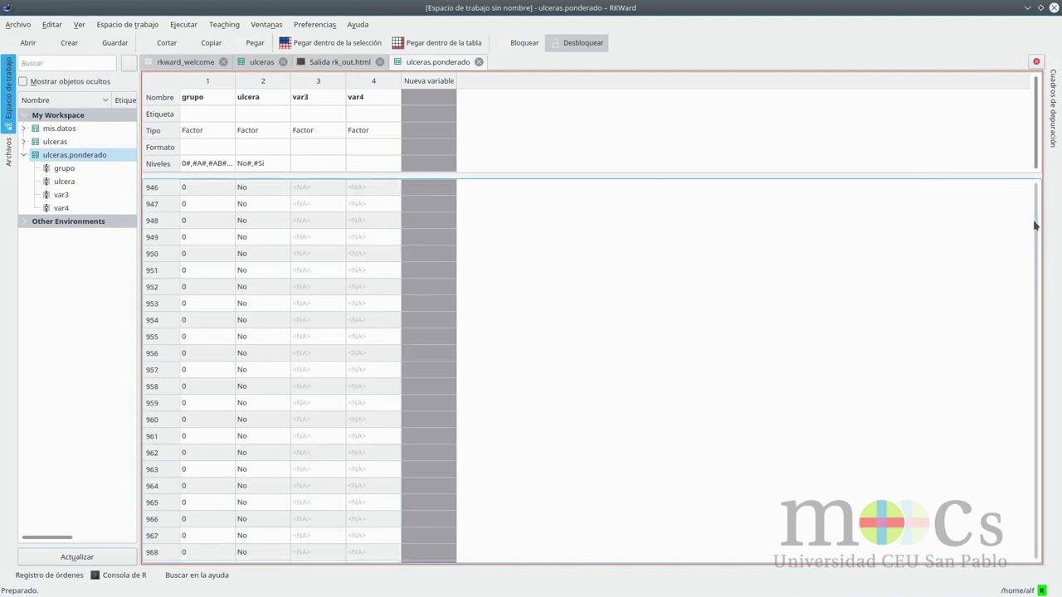
left_click_drag(1035, 226, 1047, 570)
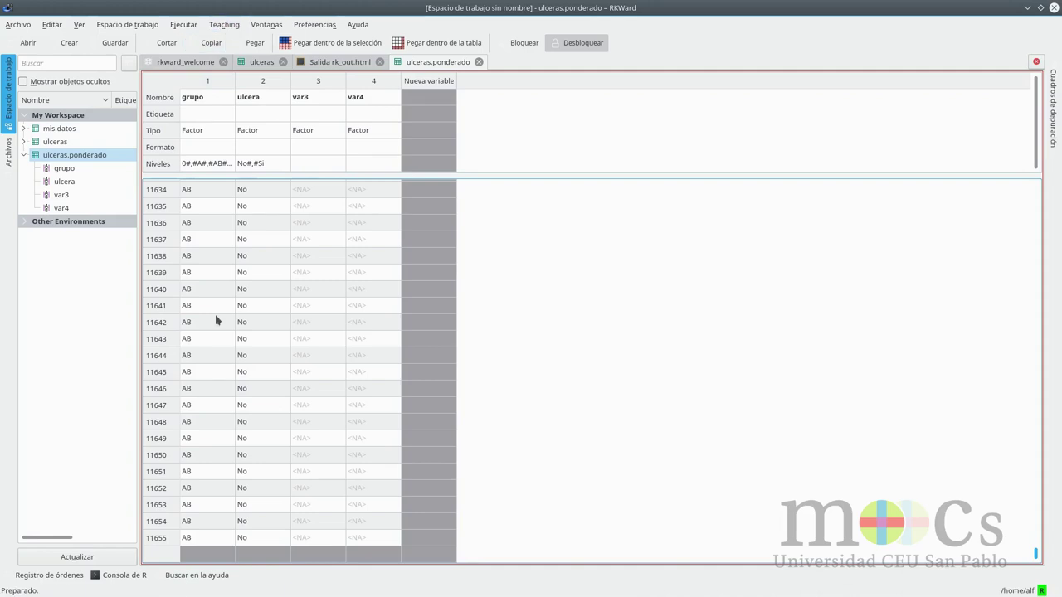
Run a chi-square test of independence on ulceras.ponderado with ulcera as dependent and grupo as independent variable, and check its p-value
left_click(231, 31)
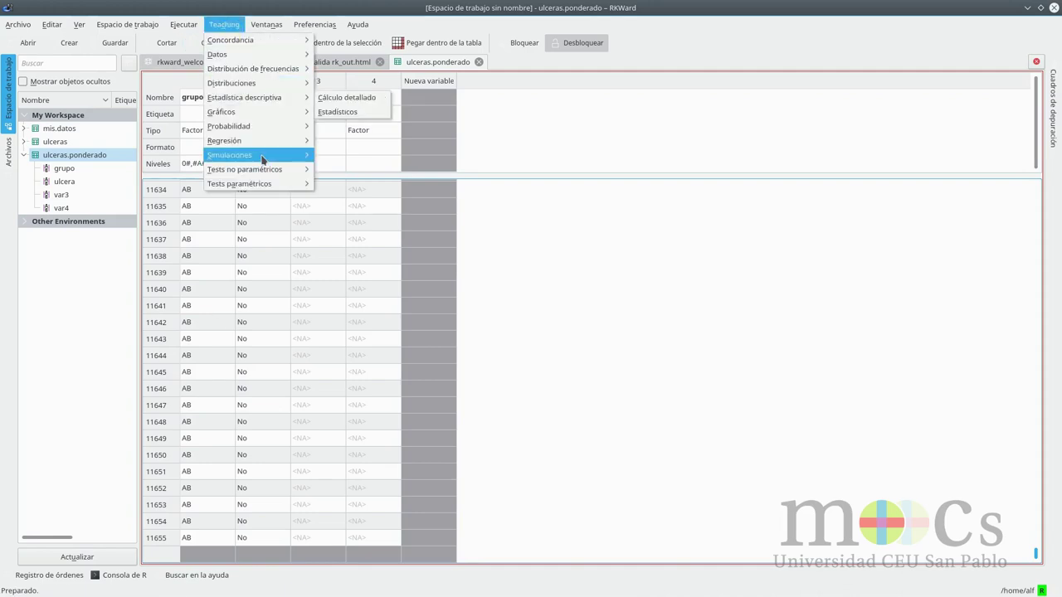
mouse_move(268, 170)
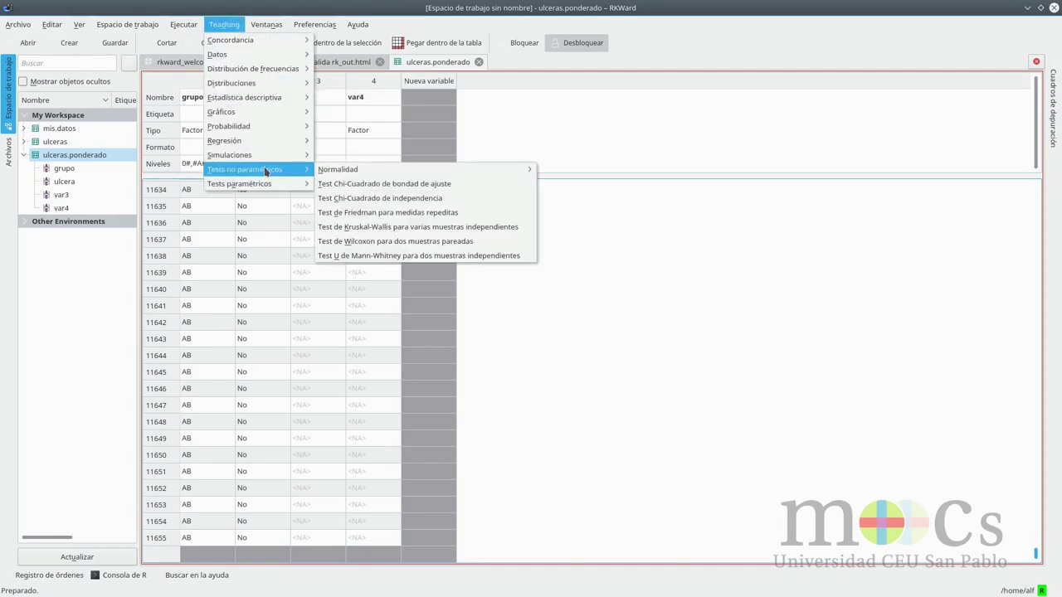
left_click(491, 203)
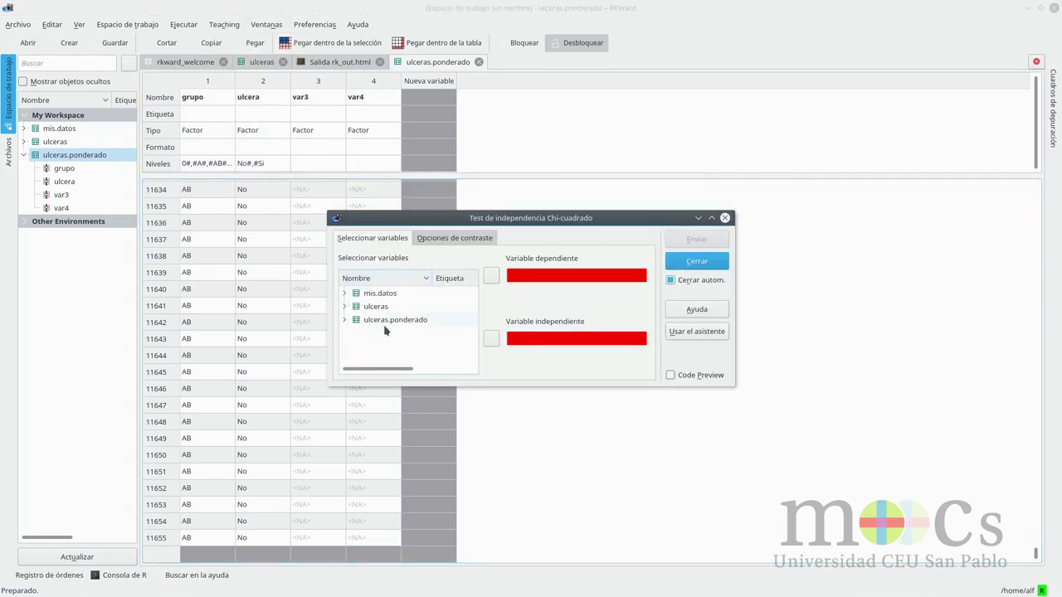
left_click(344, 320)
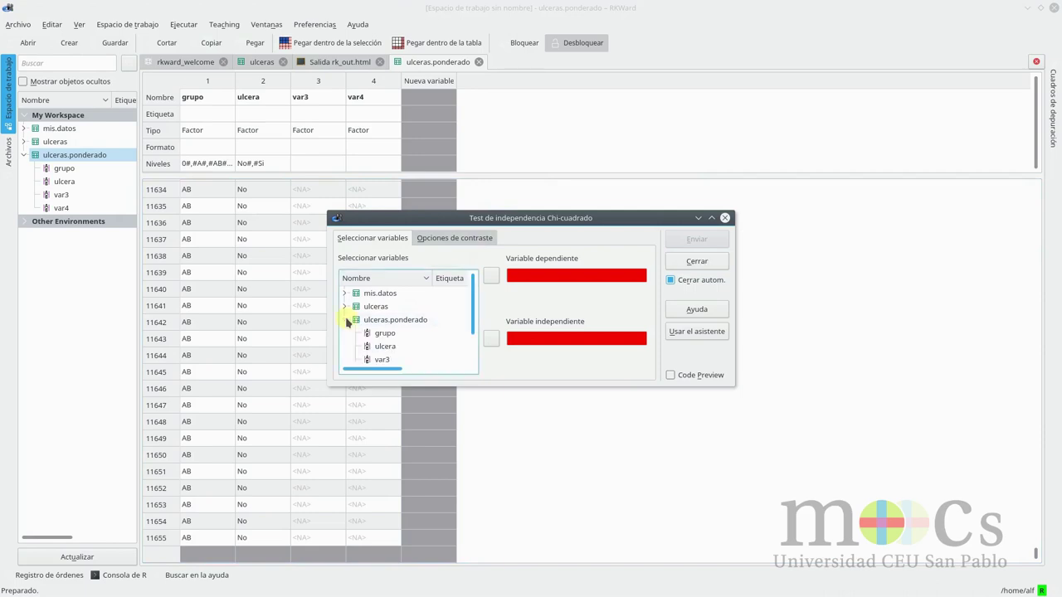
left_click(395, 349)
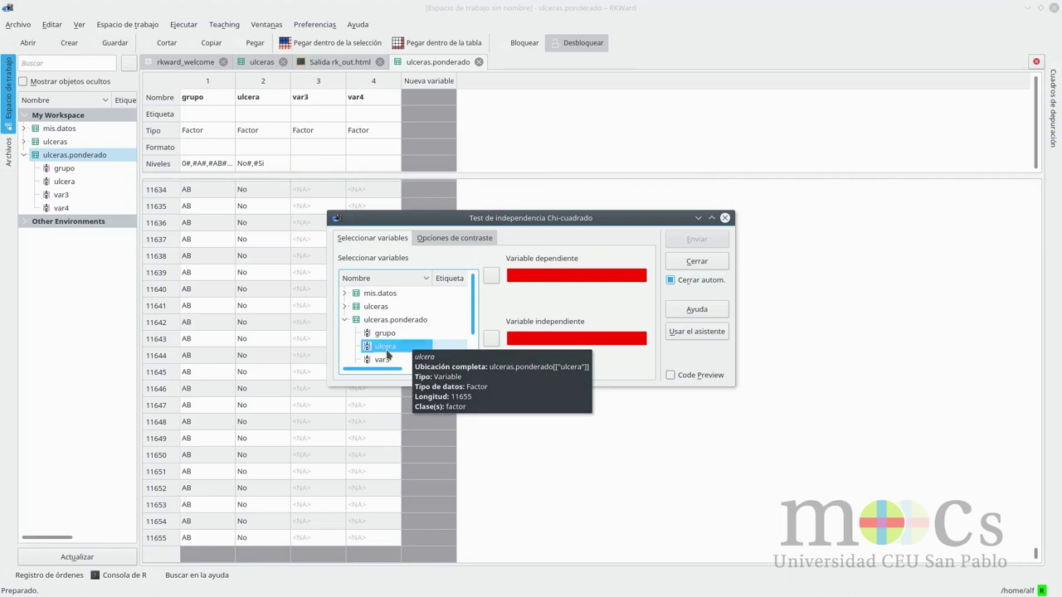
left_click(491, 275)
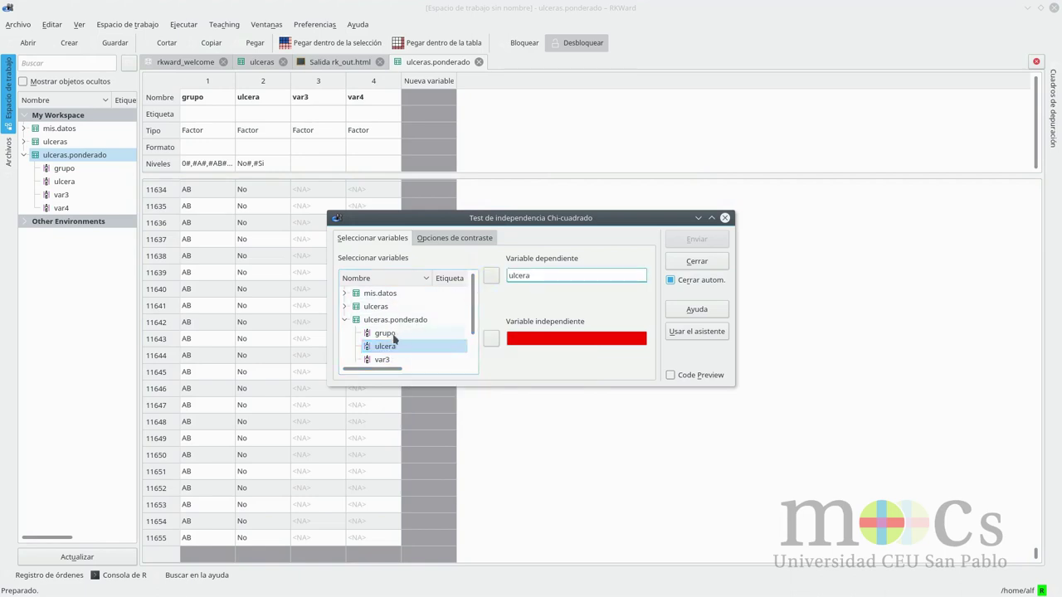
left_click(395, 335)
left_click(490, 341)
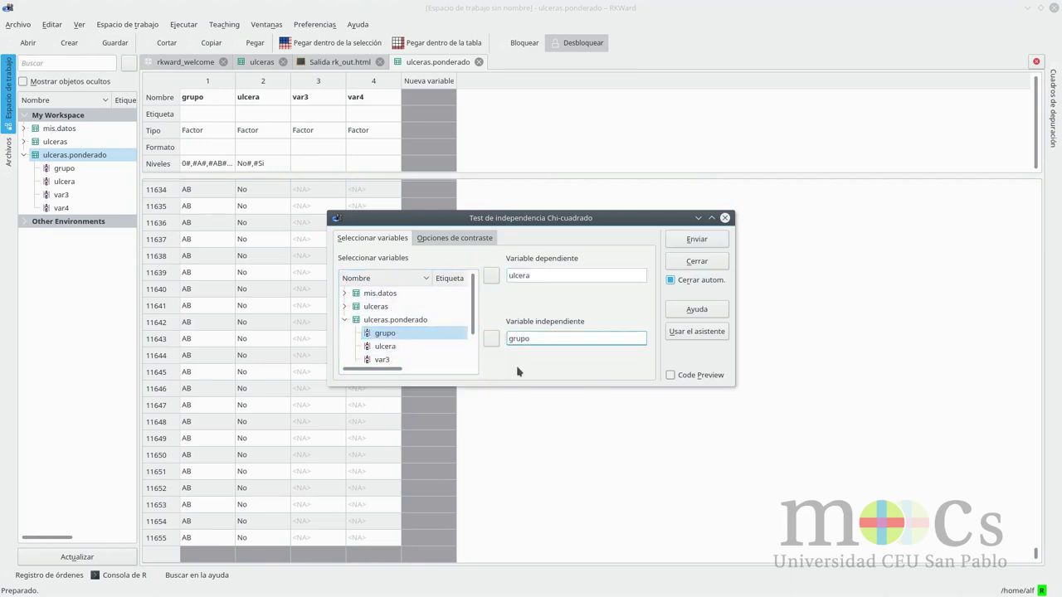
left_click(702, 242)
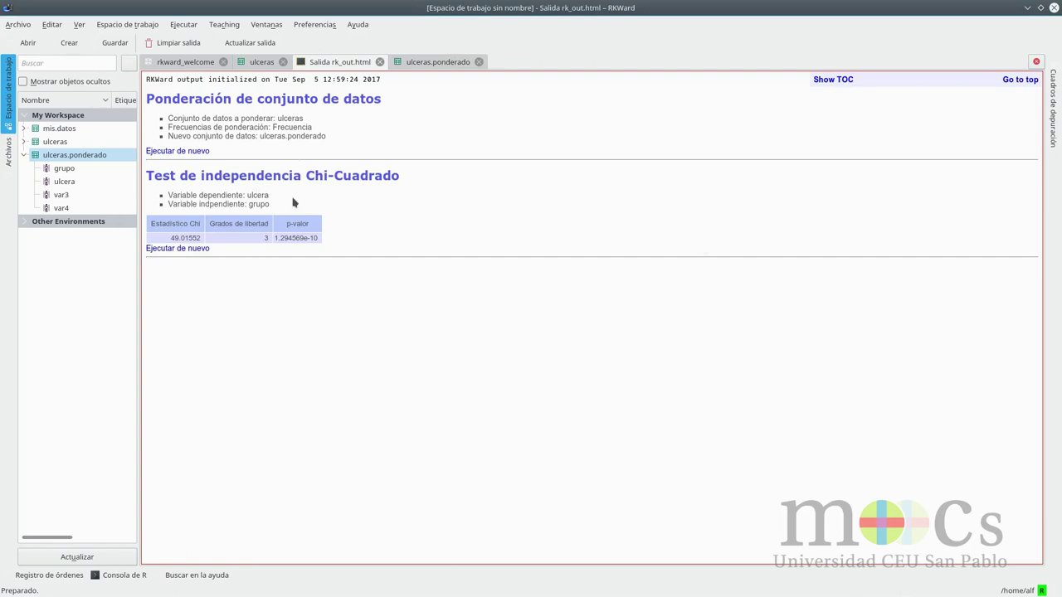
double_click(294, 238)
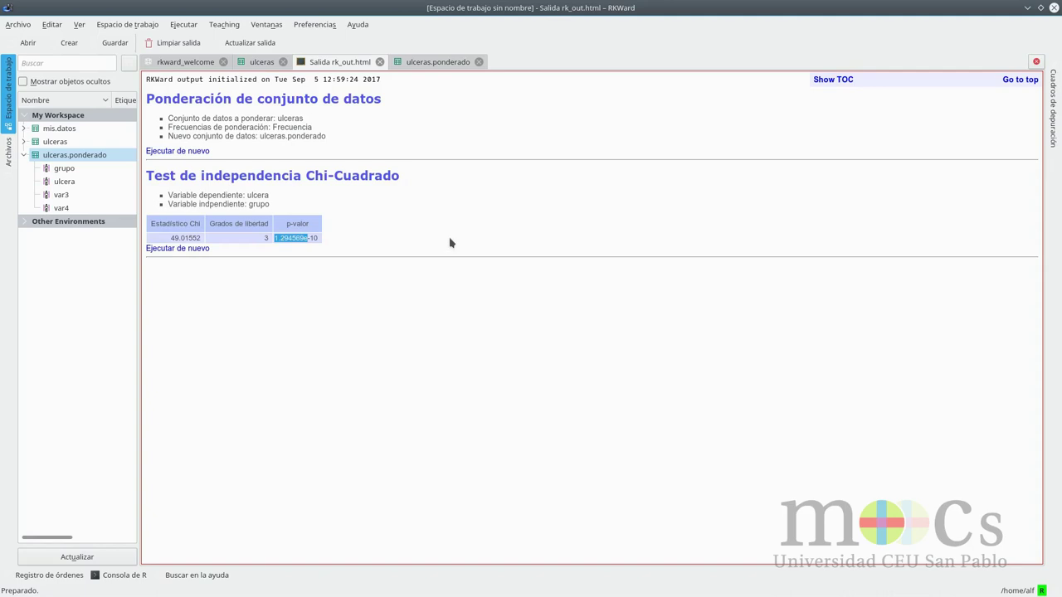